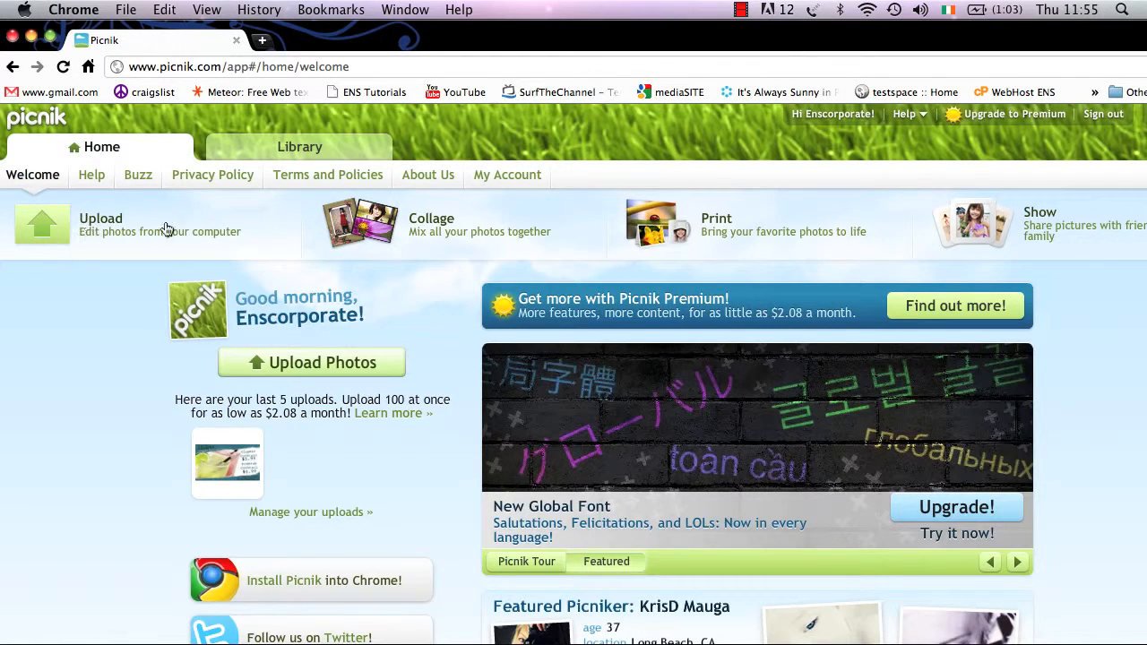
- Upload 4_16.jpg from the Picnik folder after previewing 2_18.jpg and 5_15.jpg
{"action": "left_click", "coordinate": [307, 364]}
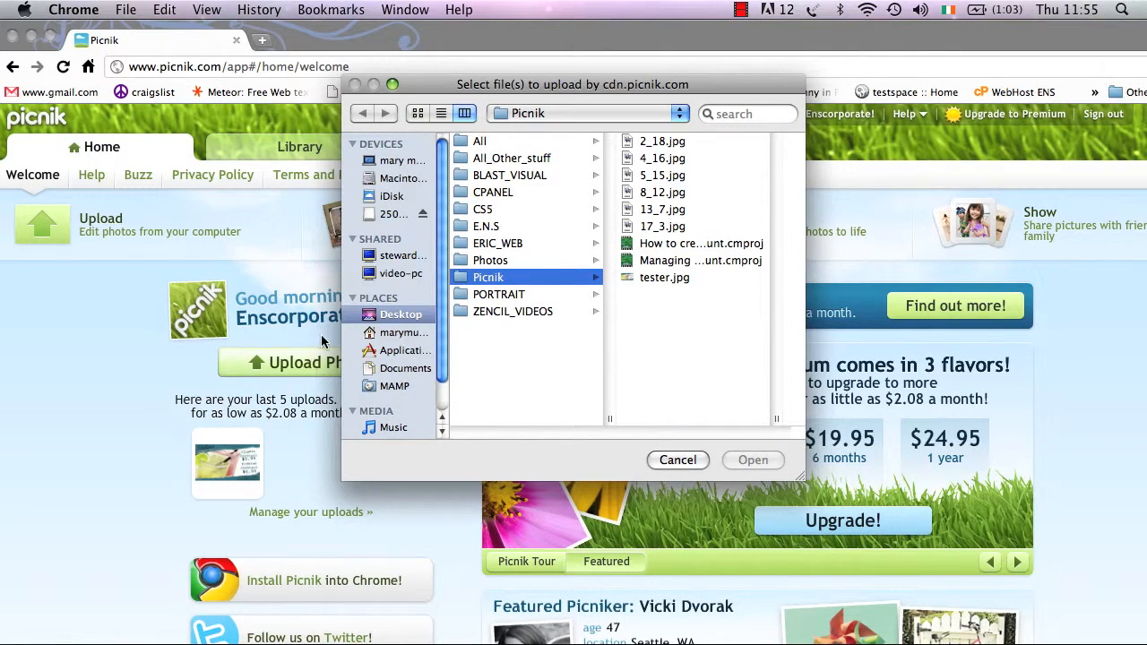
{"action": "left_click", "coordinate": [663, 144]}
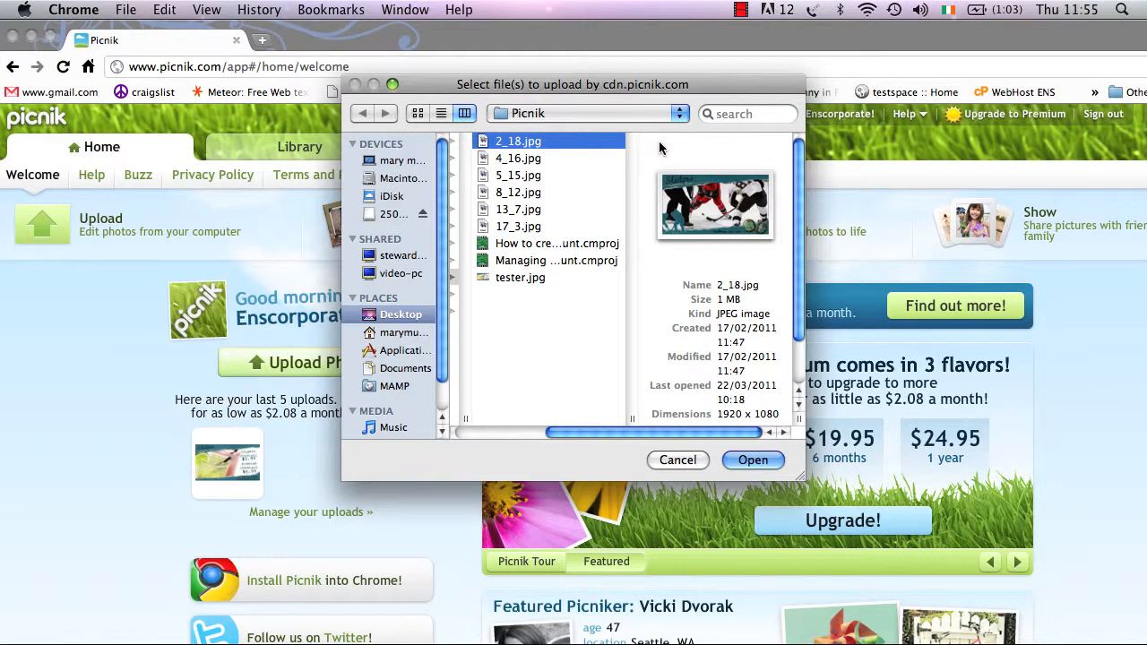
{"action": "left_click", "coordinate": [538, 175]}
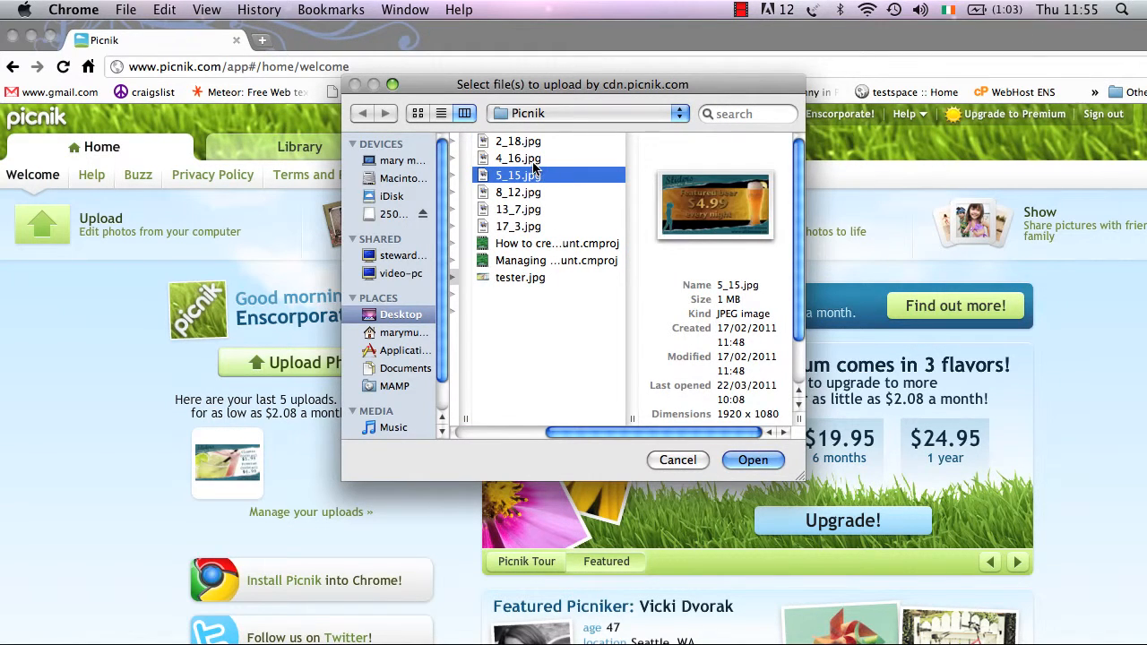
{"action": "left_click", "coordinate": [533, 161]}
{"action": "left_click", "coordinate": [743, 460]}
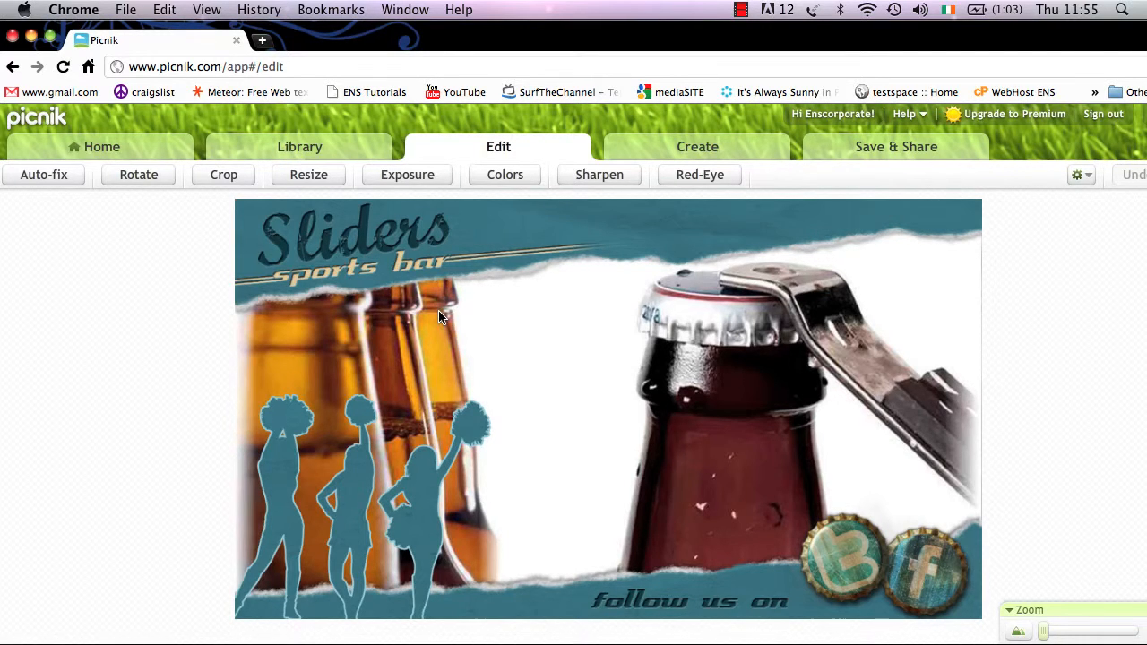
{"action": "left_click", "coordinate": [138, 175]}
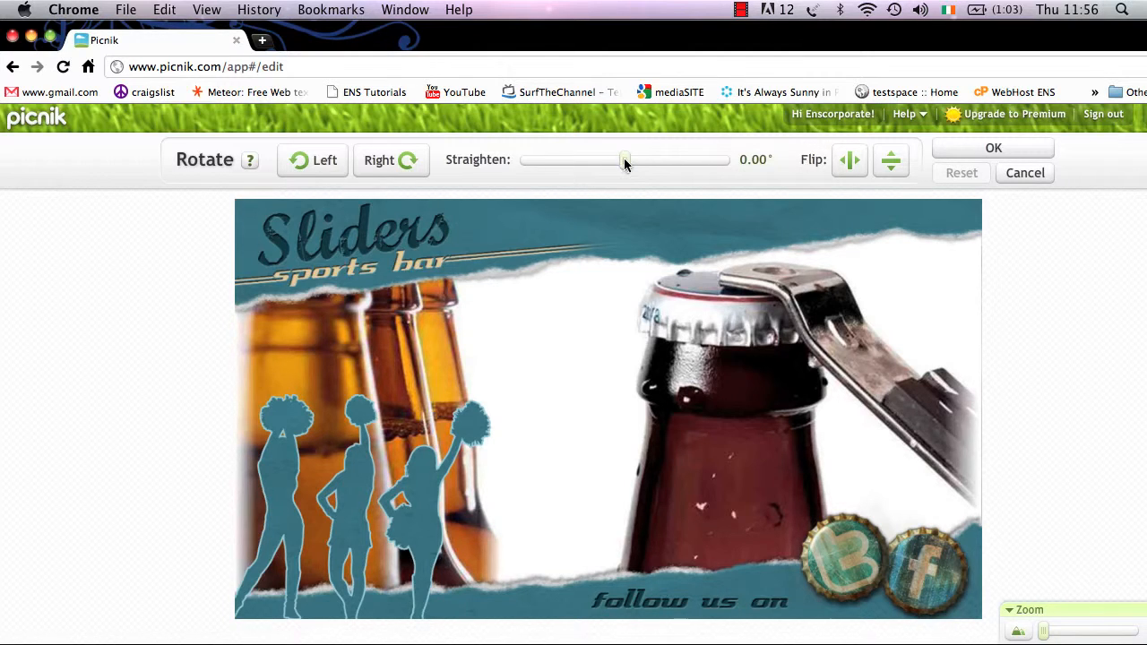
{"action": "mouse_move", "coordinate": [624, 160]}
{"action": "left_mouse_down"}
{"action": "mouse_move", "coordinate": [639, 161]}
{"action": "mouse_move", "coordinate": [609, 164]}
{"action": "mouse_move", "coordinate": [617, 158]}
{"action": "left_mouse_up"}
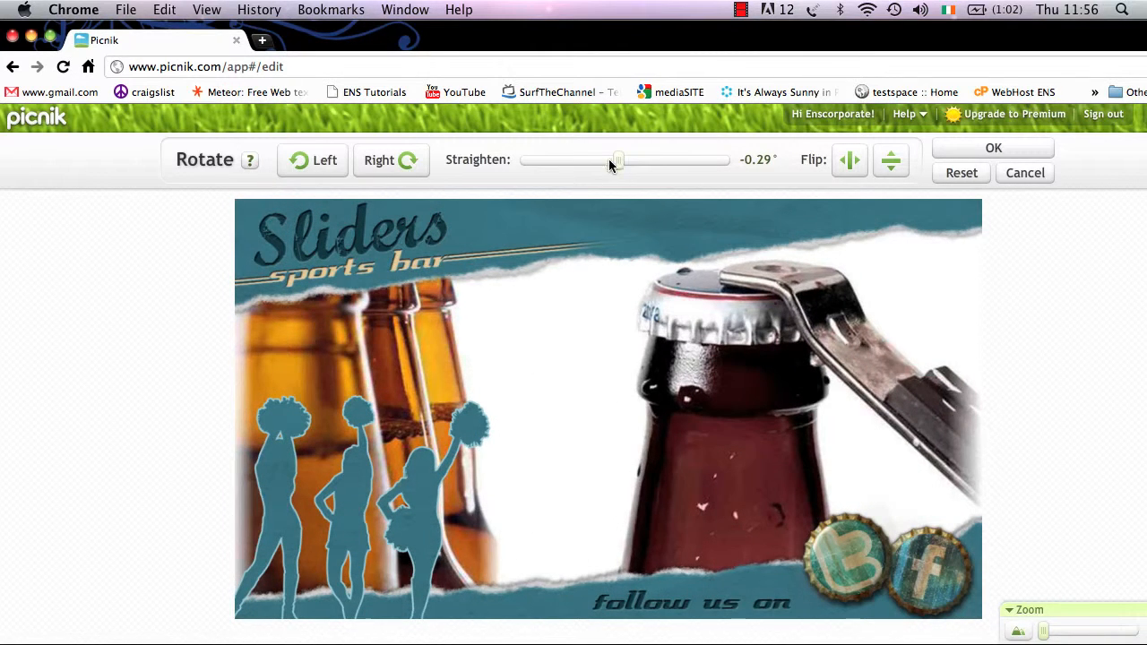
{"action": "left_click", "coordinate": [411, 164]}
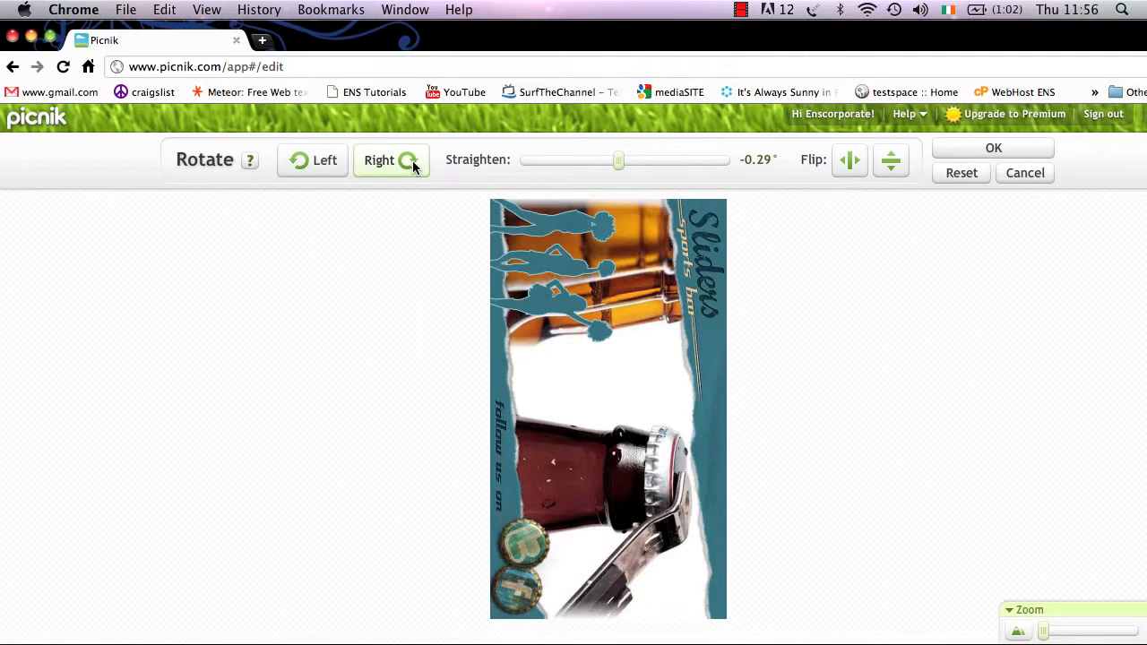
{"action": "left_click", "coordinate": [326, 160]}
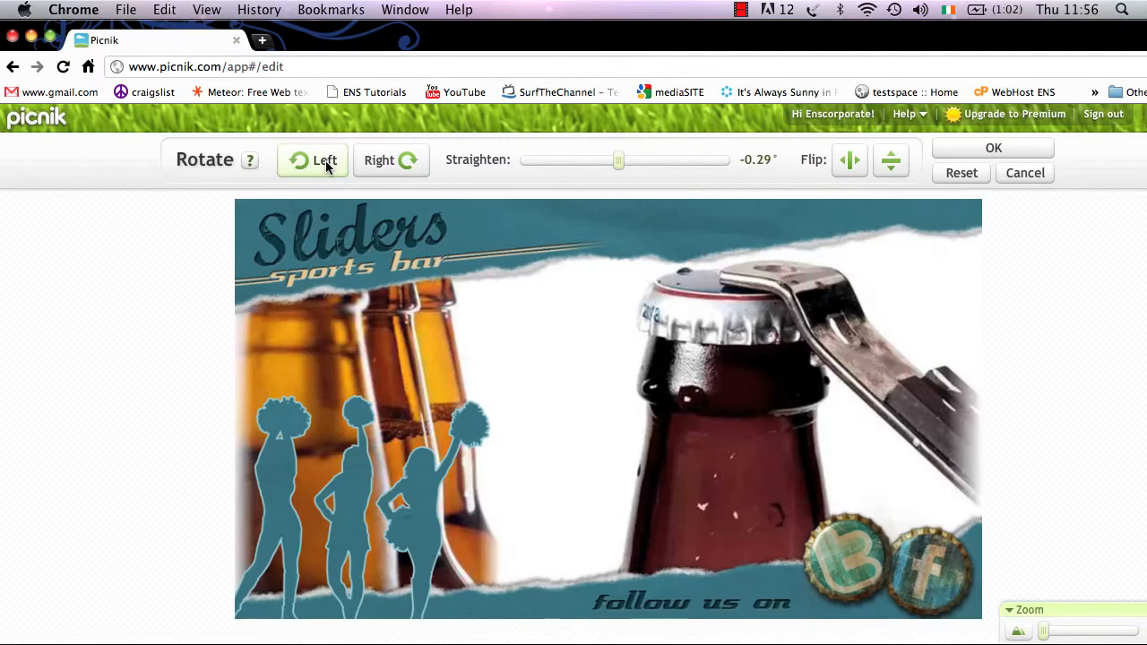
{"action": "left_click", "coordinate": [890, 161]}
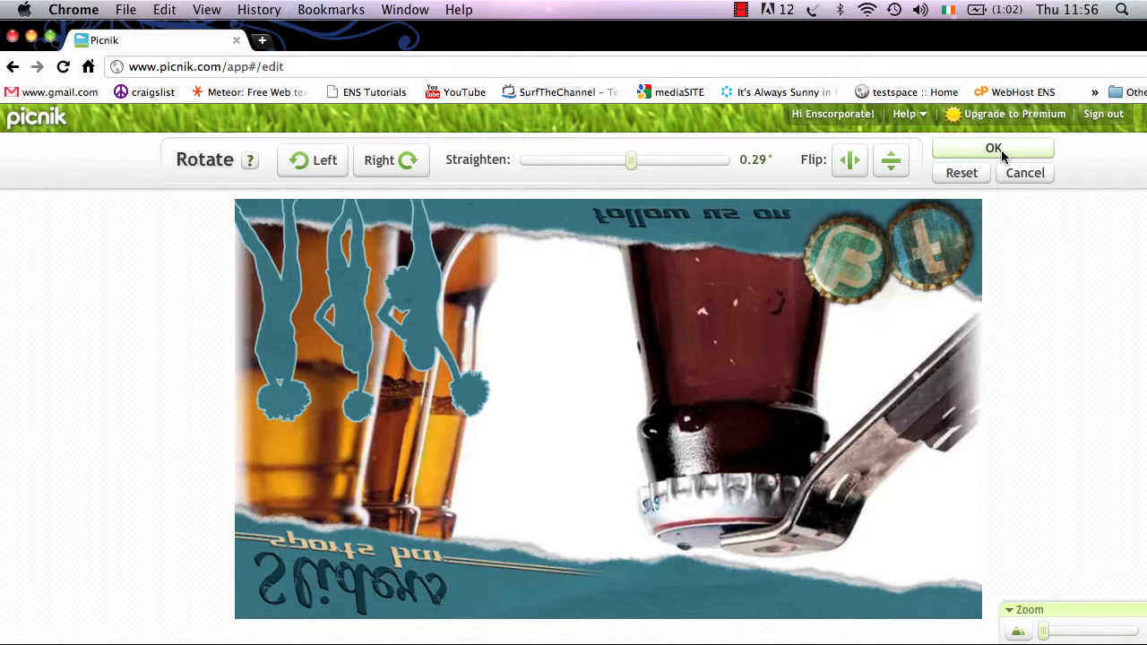
{"action": "left_click", "coordinate": [962, 173]}
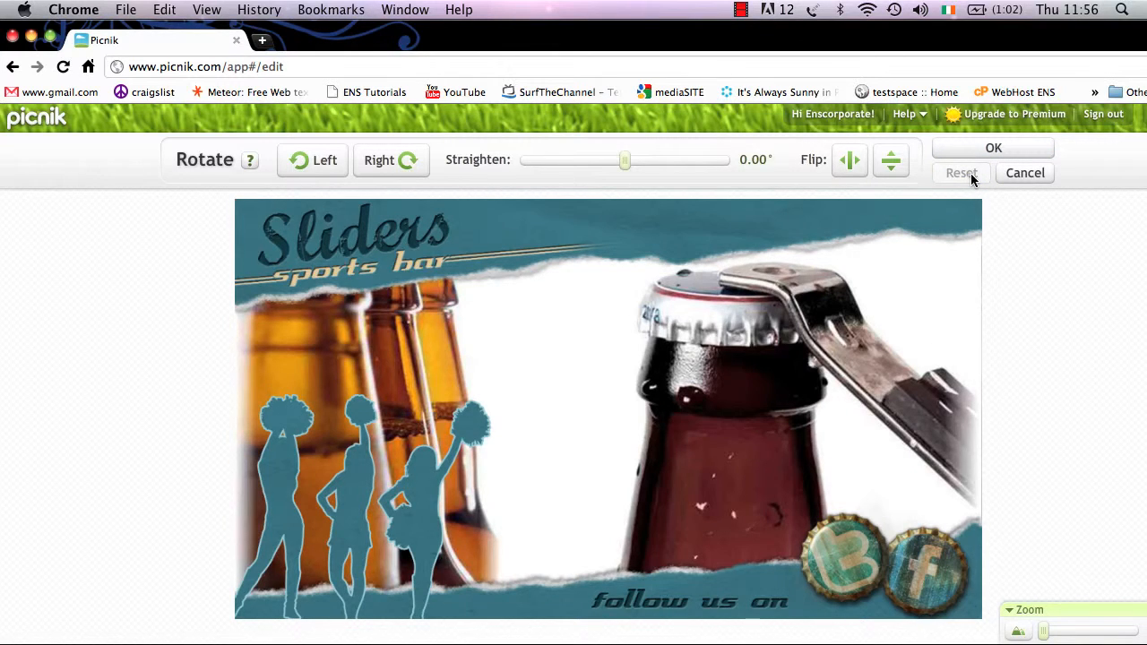
{"action": "left_click", "coordinate": [1019, 177]}
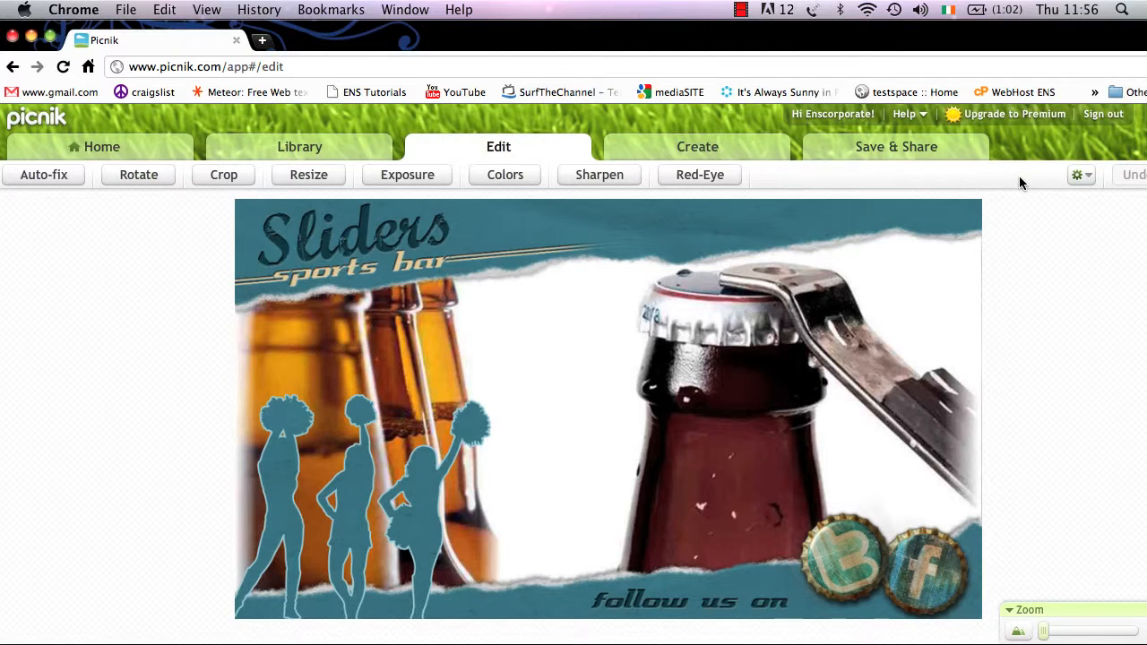
{"action": "left_click", "coordinate": [214, 174]}
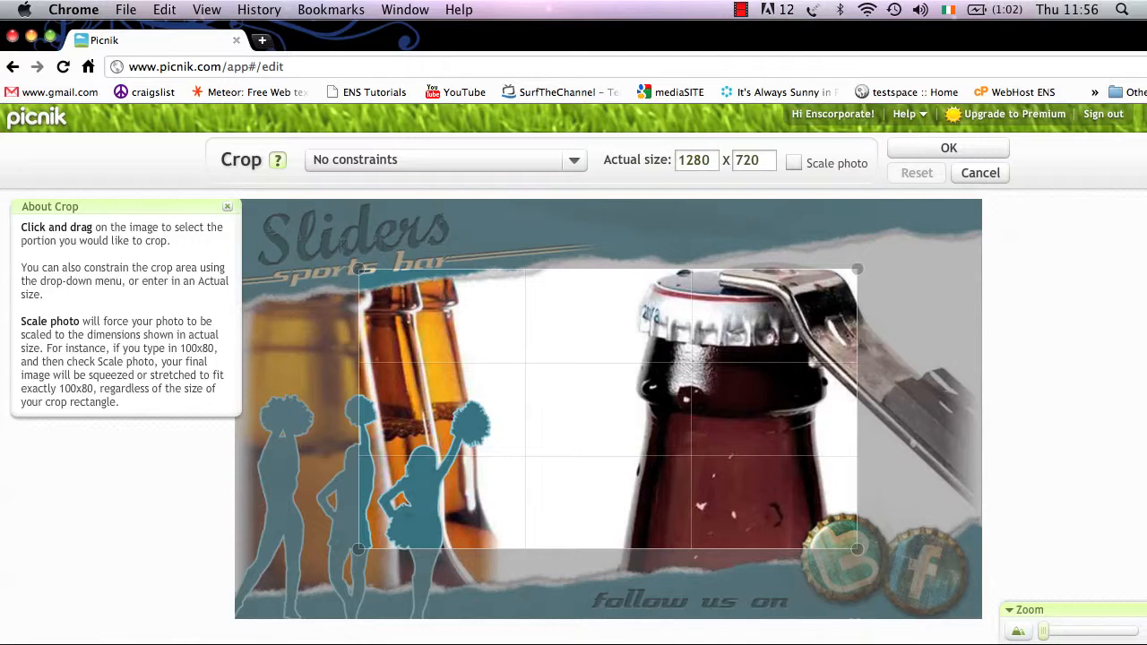
{"action": "left_click_drag", "start_coordinate": [858, 269], "coordinate": [901, 225]}
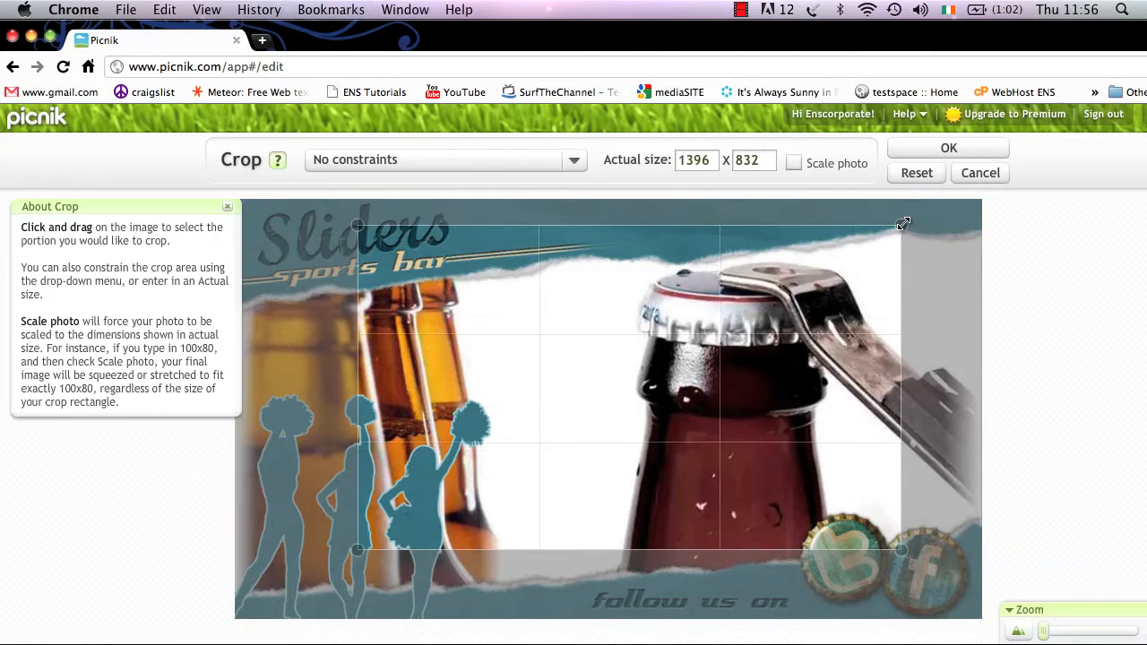
{"action": "left_click_drag", "start_coordinate": [357, 225], "coordinate": [280, 223]}
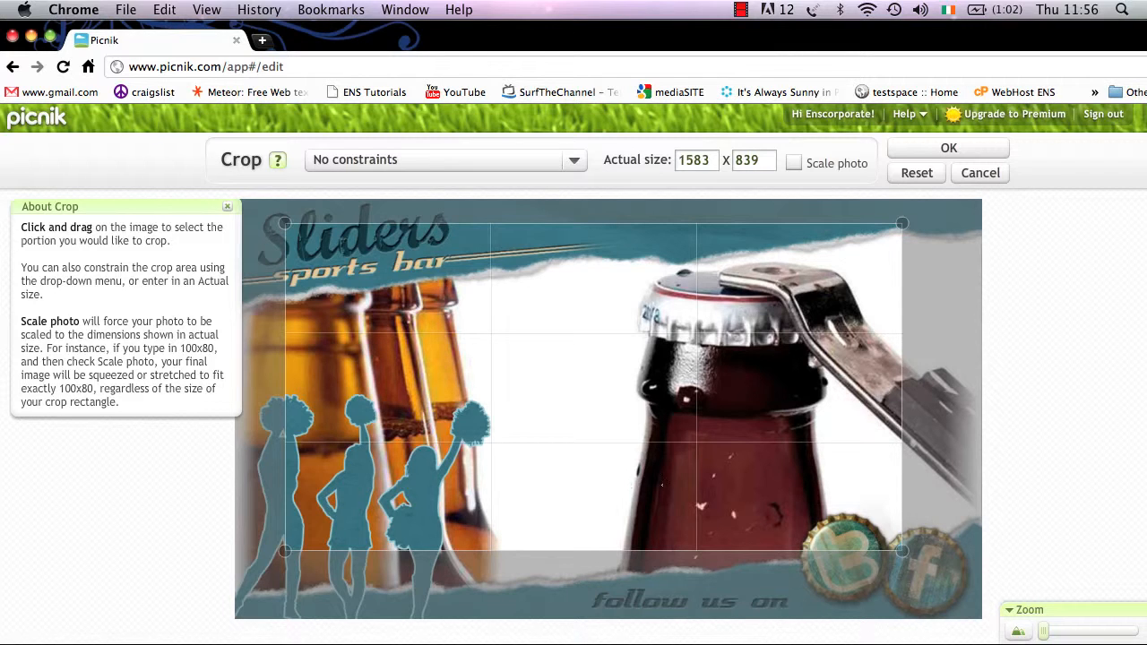
{"action": "mouse_move", "coordinate": [902, 551]}
{"action": "left_mouse_down"}
{"action": "mouse_move", "coordinate": [970, 605]}
{"action": "mouse_move", "coordinate": [922, 547]}
{"action": "left_mouse_up"}
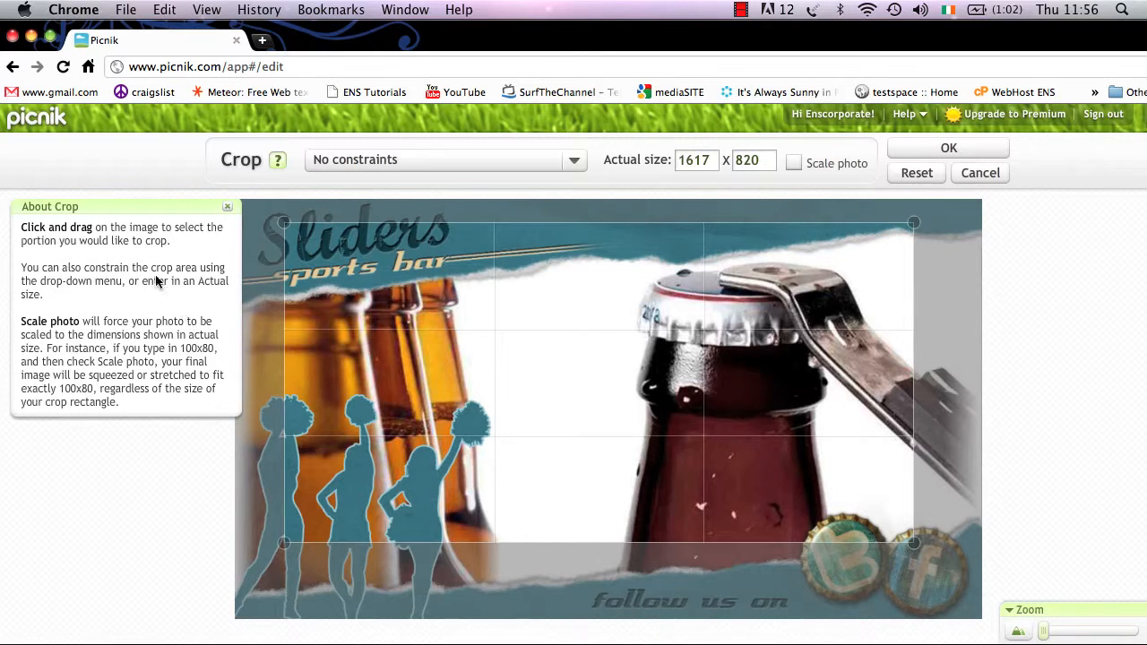
{"action": "left_click", "coordinate": [227, 207]}
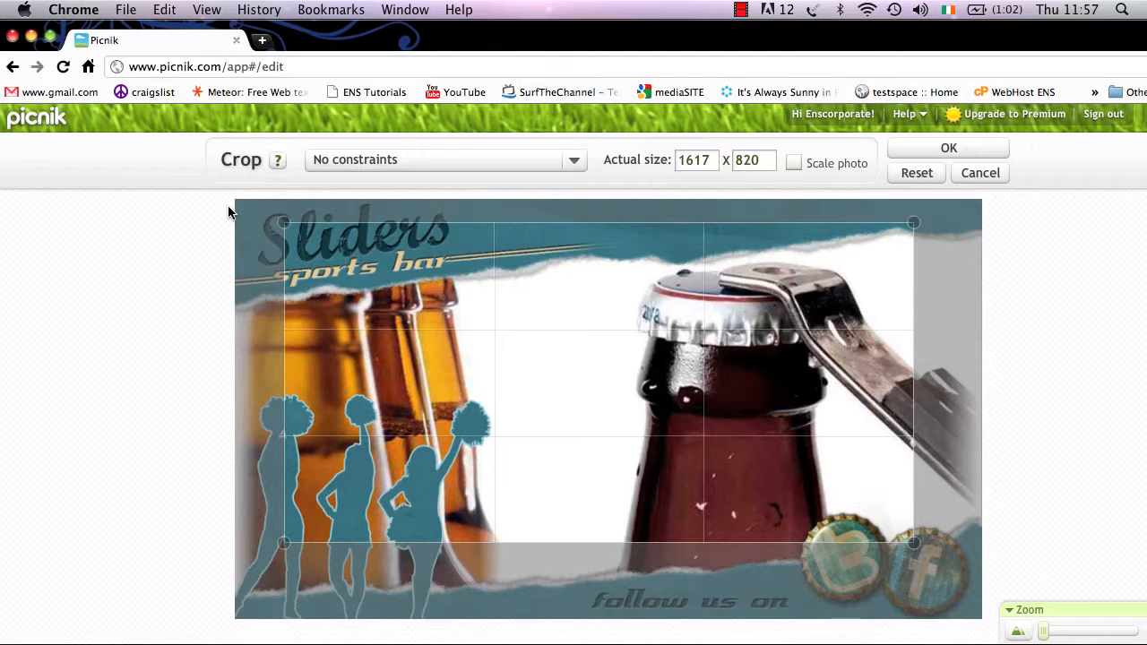
{"action": "left_click", "coordinate": [991, 172]}
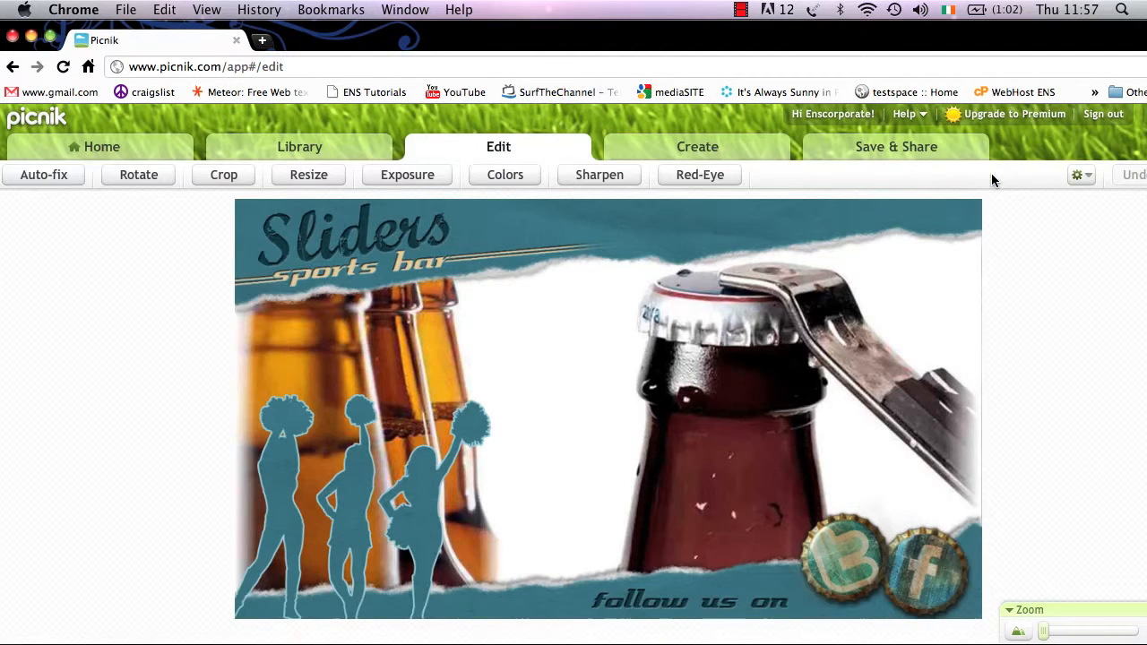
- Unlock the proportions and trial-resize the banner from 1920 × 1080 to 1024 × 768
{"action": "left_click", "coordinate": [318, 177]}
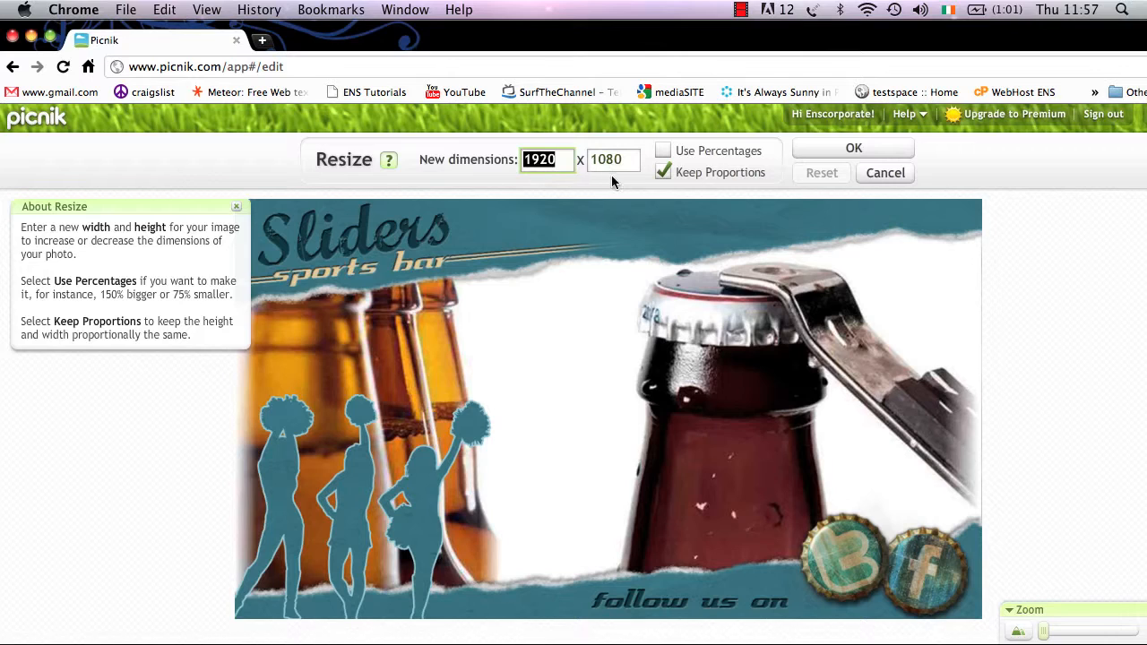
{"action": "left_click", "coordinate": [661, 173]}
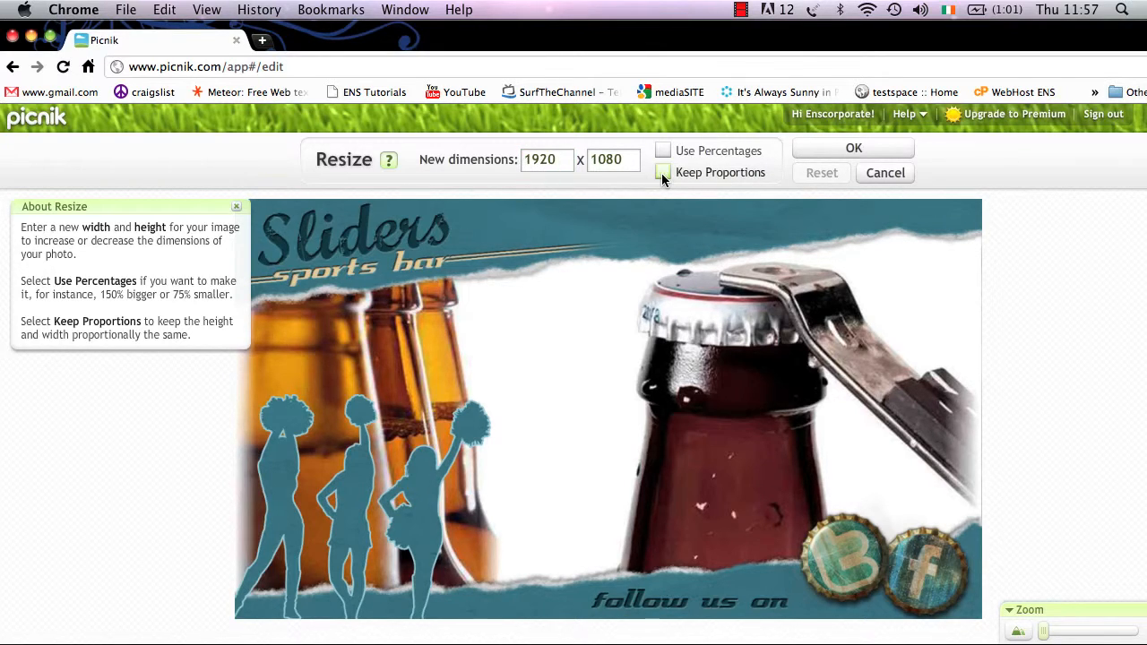
{"action": "left_click", "coordinate": [562, 165]}
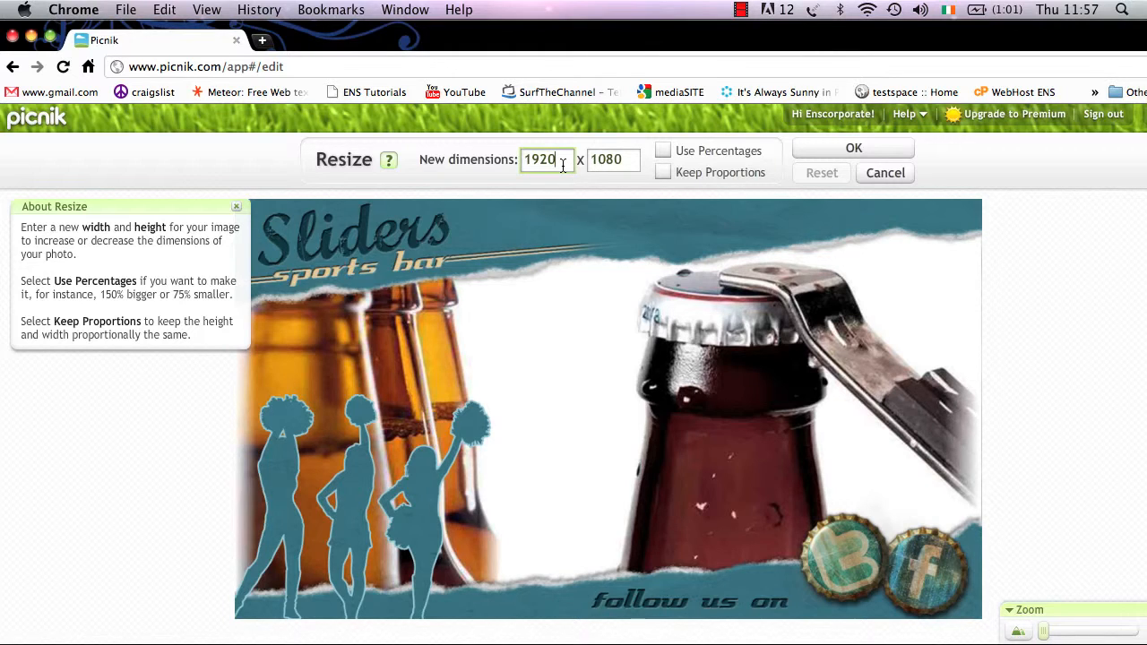
{"action": "type", "text": "10"}
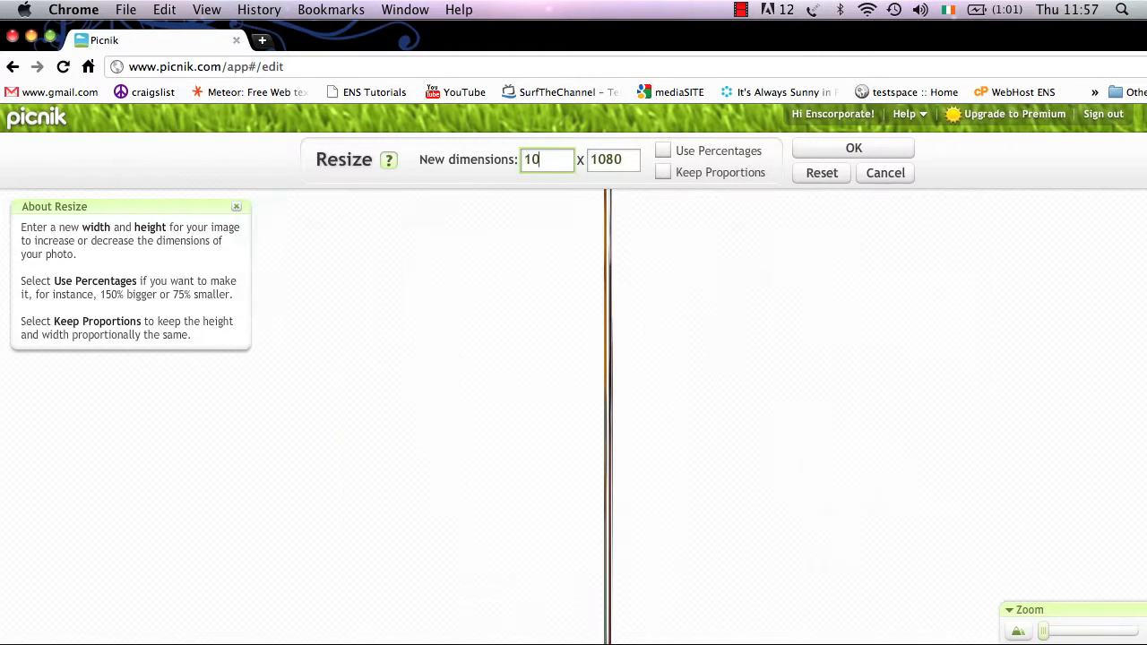
{"action": "type", "text": "24"}
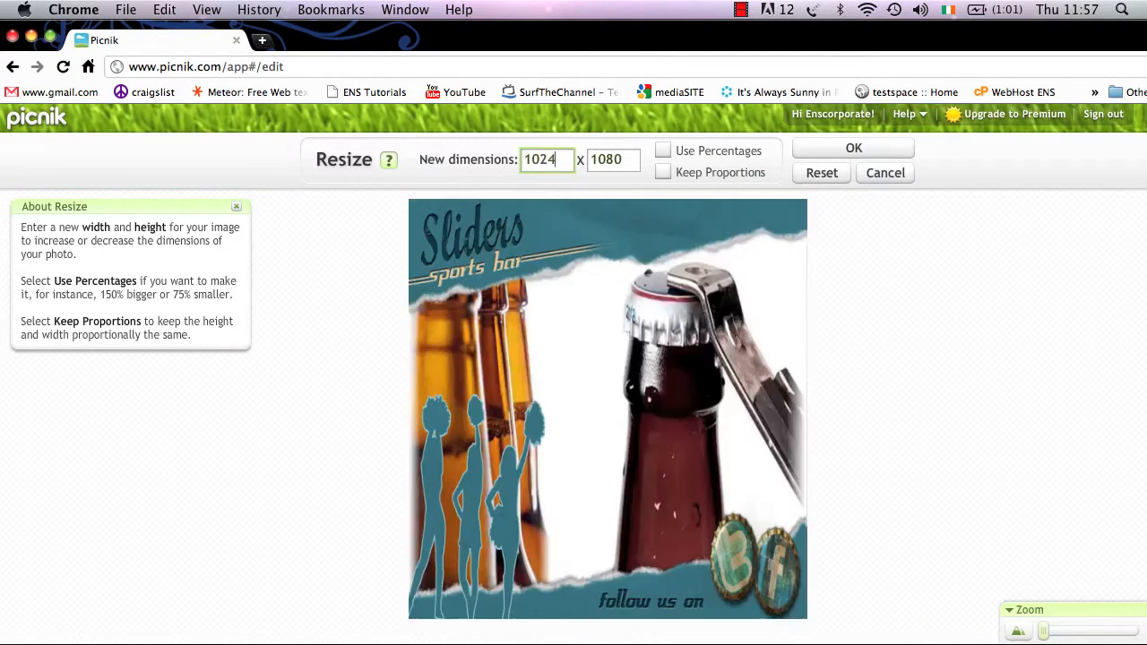
{"action": "left_click", "coordinate": [613, 161]}
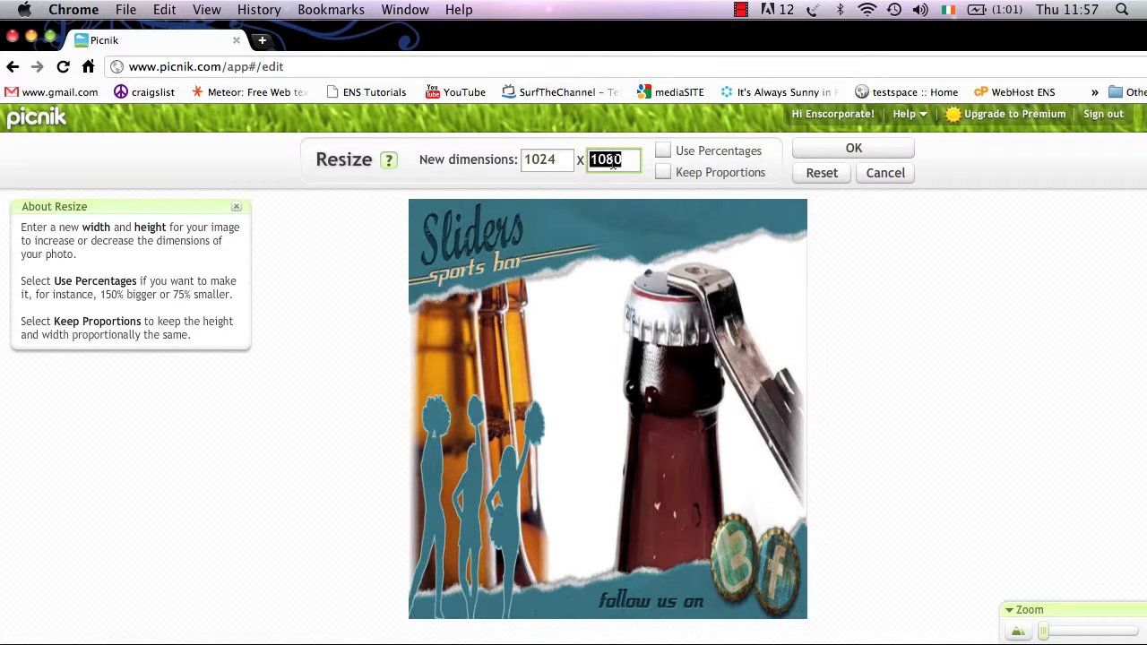
{"action": "type", "text": "768"}
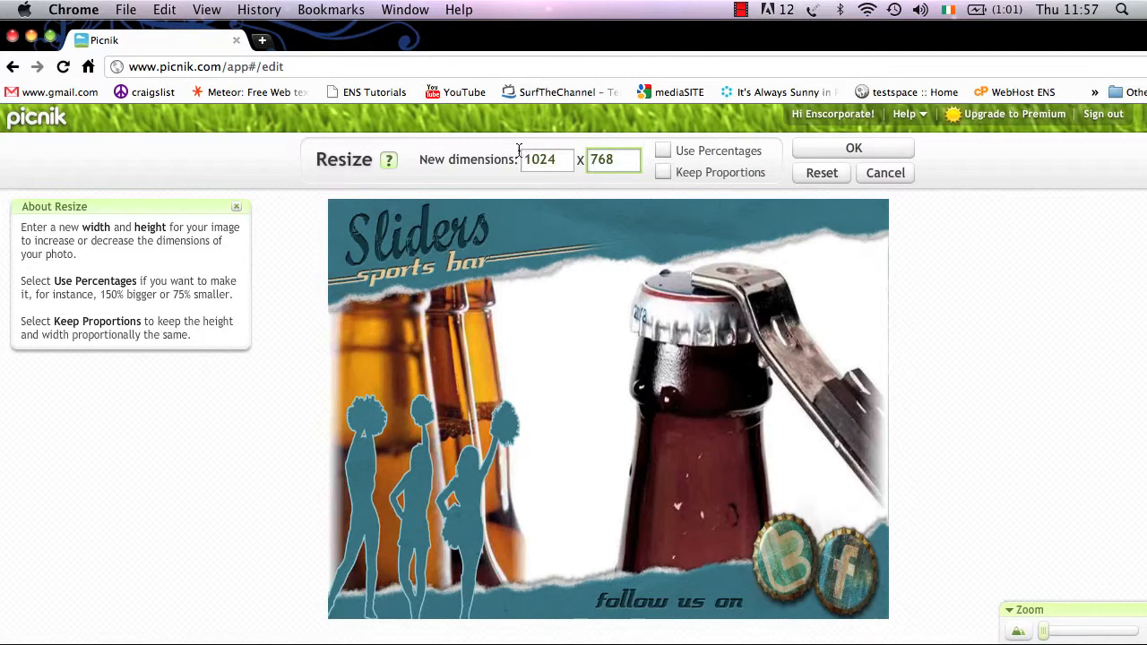
- Close the resize help, reset to 1920 × 1080 and cancel the resize
{"action": "left_click", "coordinate": [235, 208]}
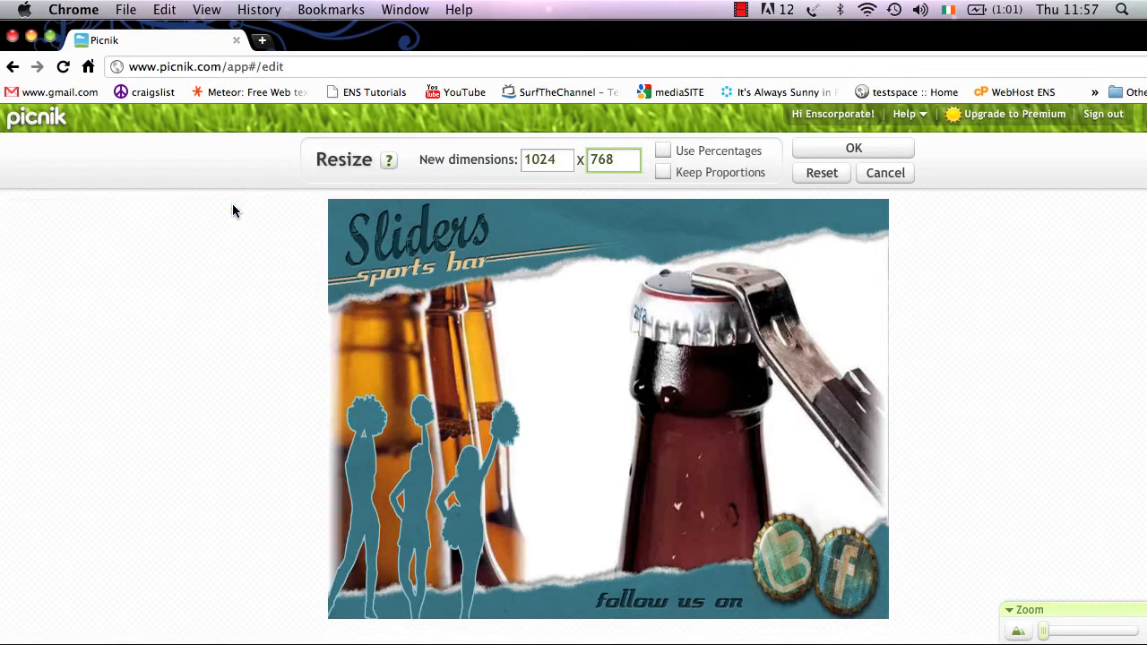
{"action": "left_click", "coordinate": [834, 173]}
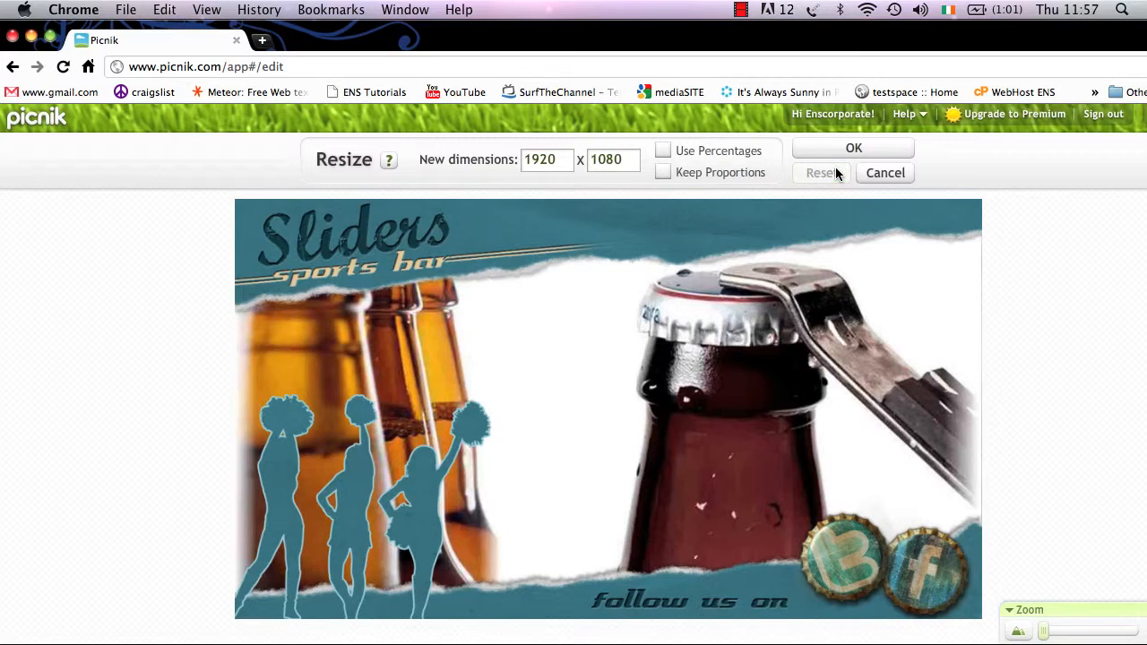
{"action": "left_click", "coordinate": [885, 172]}
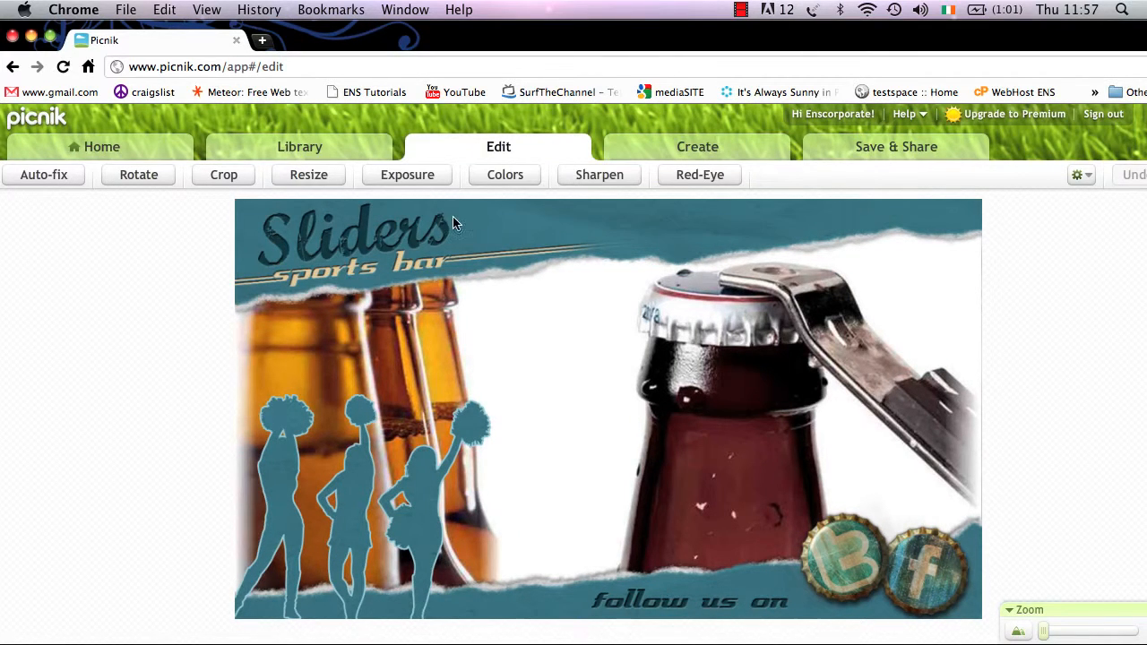
- Try exposure between -25 and 30, settle at exposure -1 and contrast -3, and show Advanced options
{"action": "left_click", "coordinate": [399, 175]}
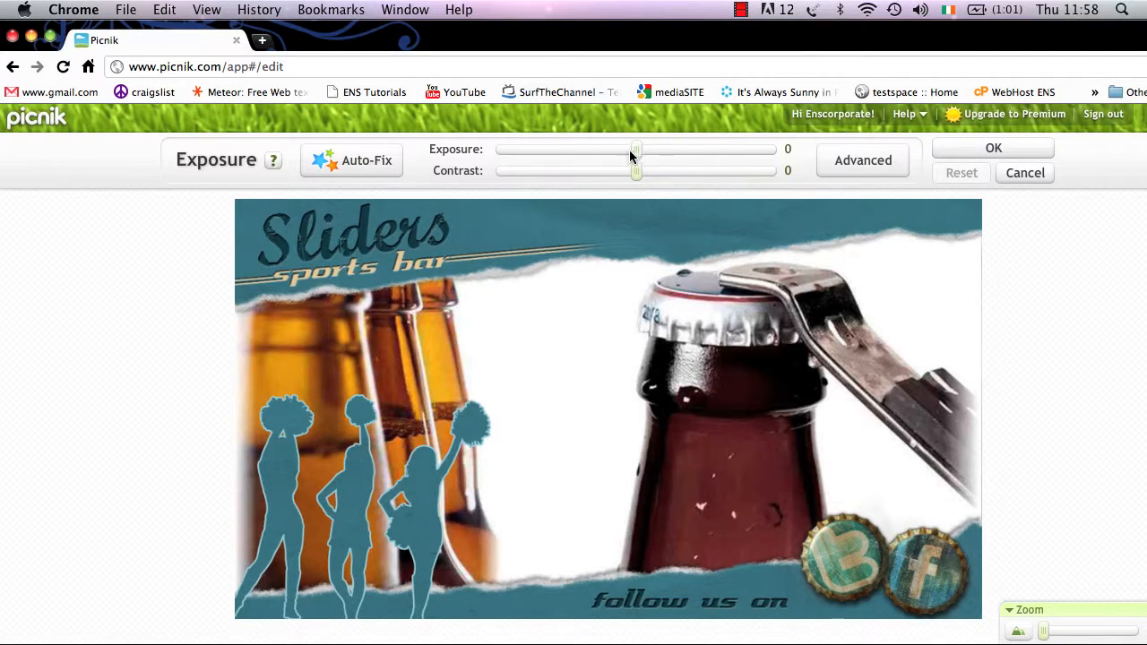
{"action": "left_click", "coordinate": [598, 150]}
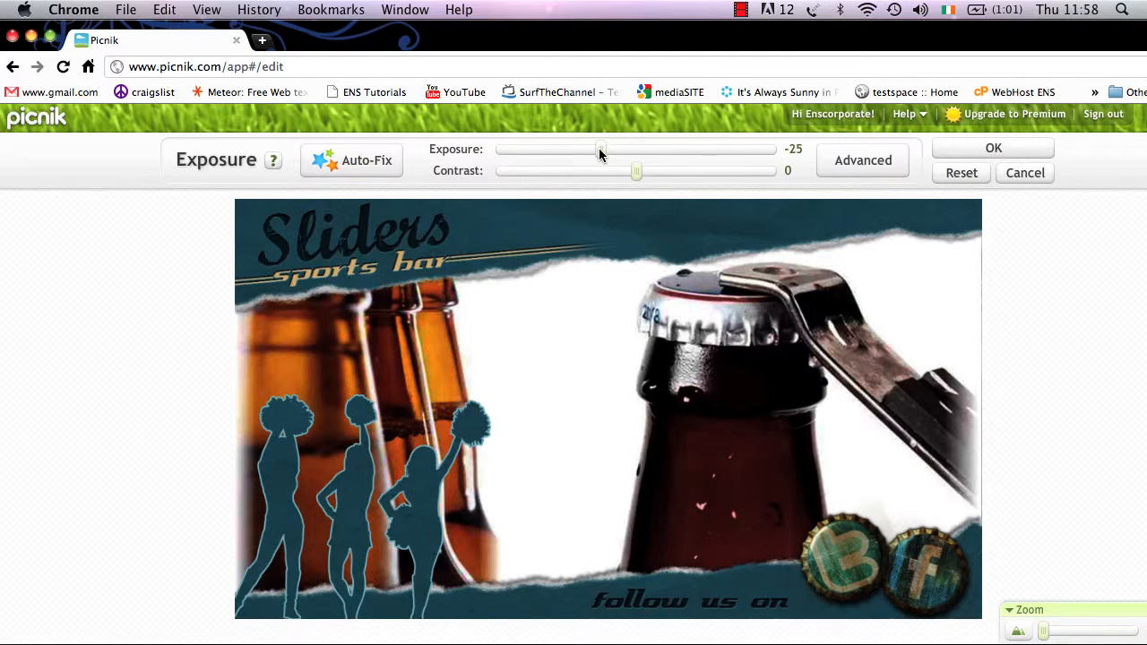
{"action": "left_click_drag", "start_coordinate": [663, 152], "coordinate": [676, 154]}
{"action": "left_click", "coordinate": [632, 151]}
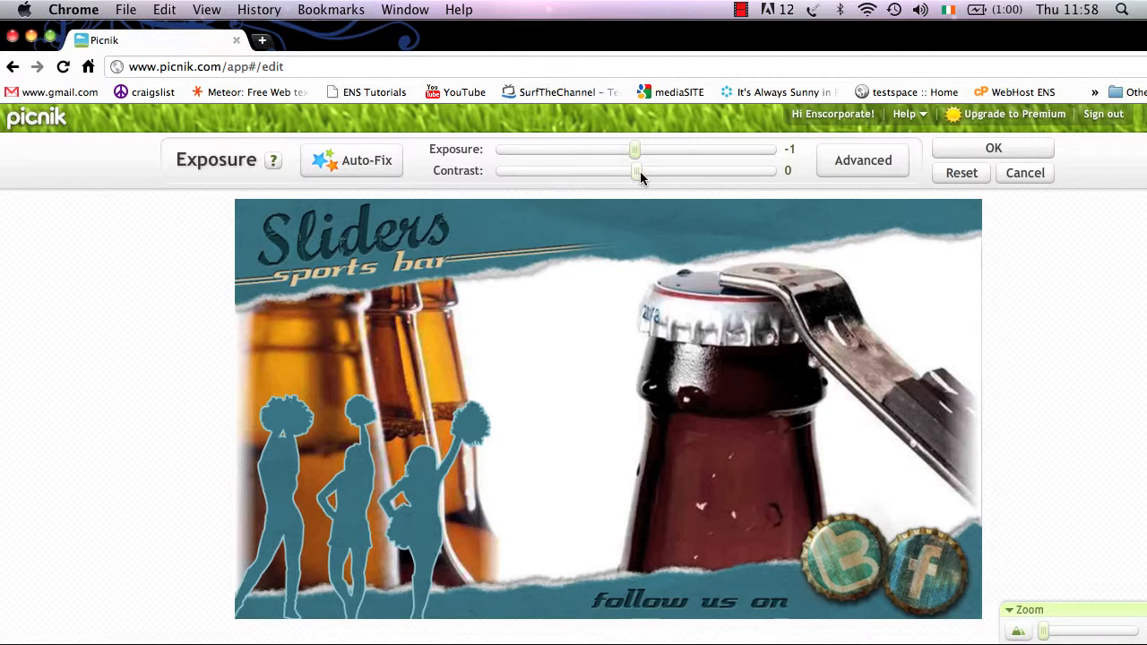
{"action": "left_click_drag", "start_coordinate": [638, 171], "coordinate": [548, 171]}
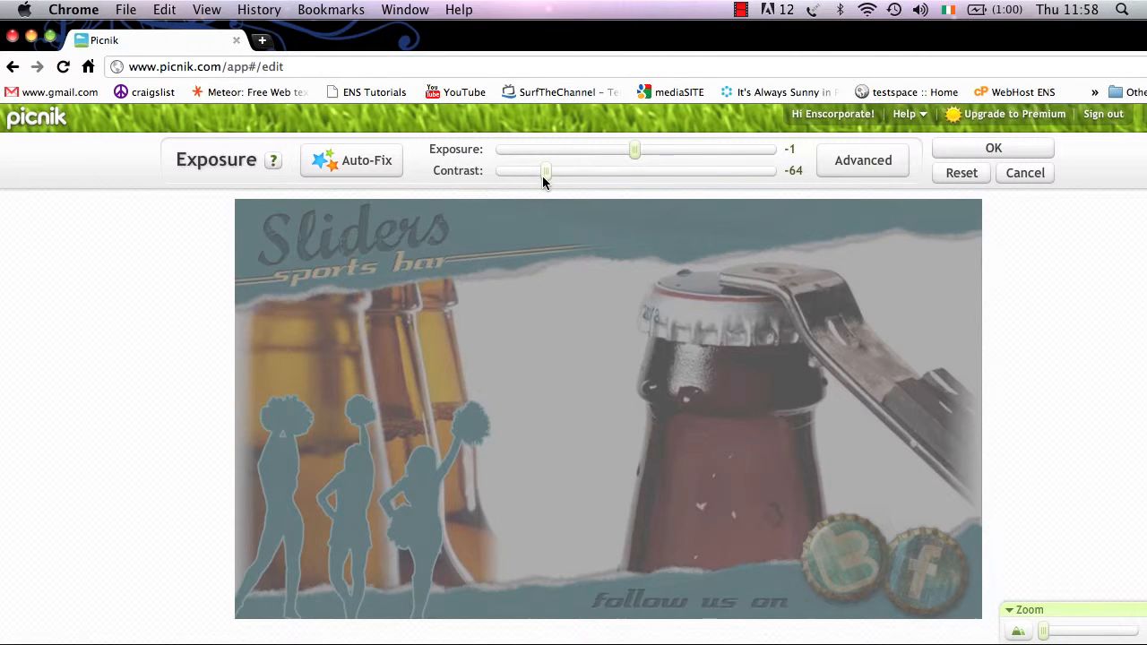
{"action": "left_click", "coordinate": [628, 171]}
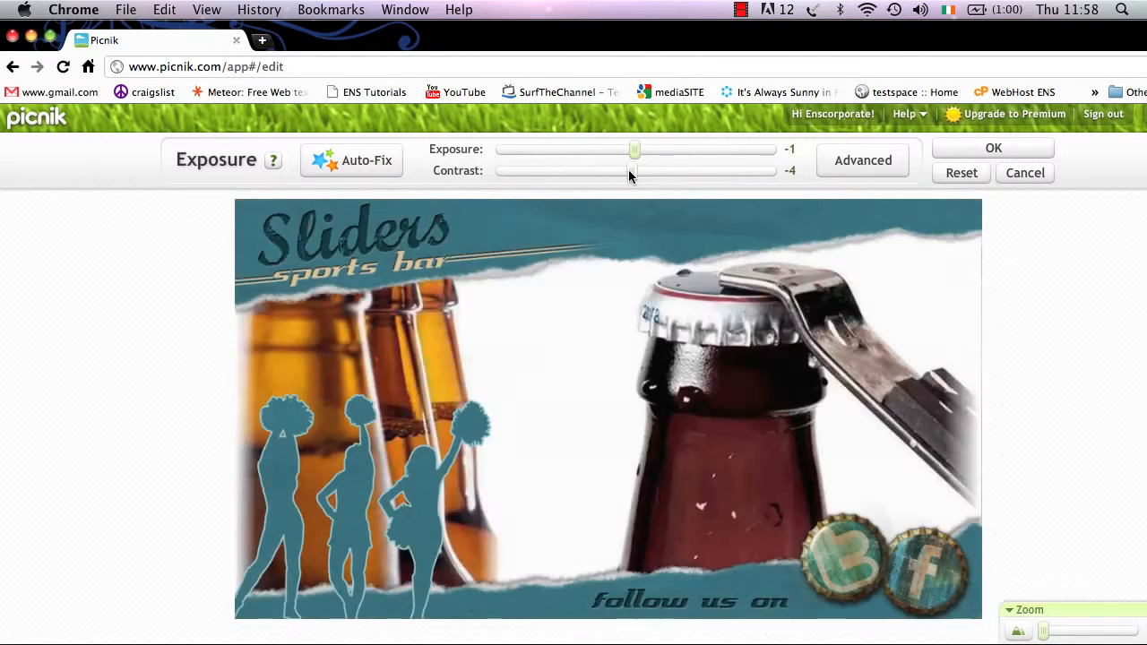
{"action": "left_click", "coordinate": [840, 166]}
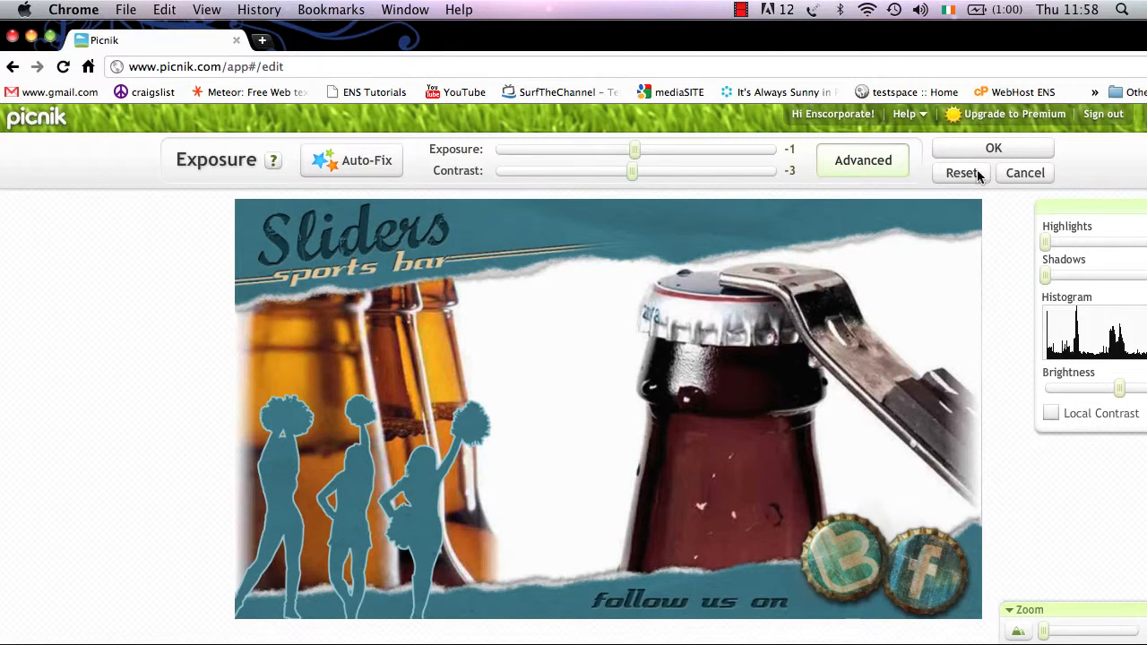
- Trial raised highlights, lifted shadows and brightness up to 79, then reset everything to zero and cancel
{"action": "left_click_drag", "start_coordinate": [1091, 212], "coordinate": [937, 206]}
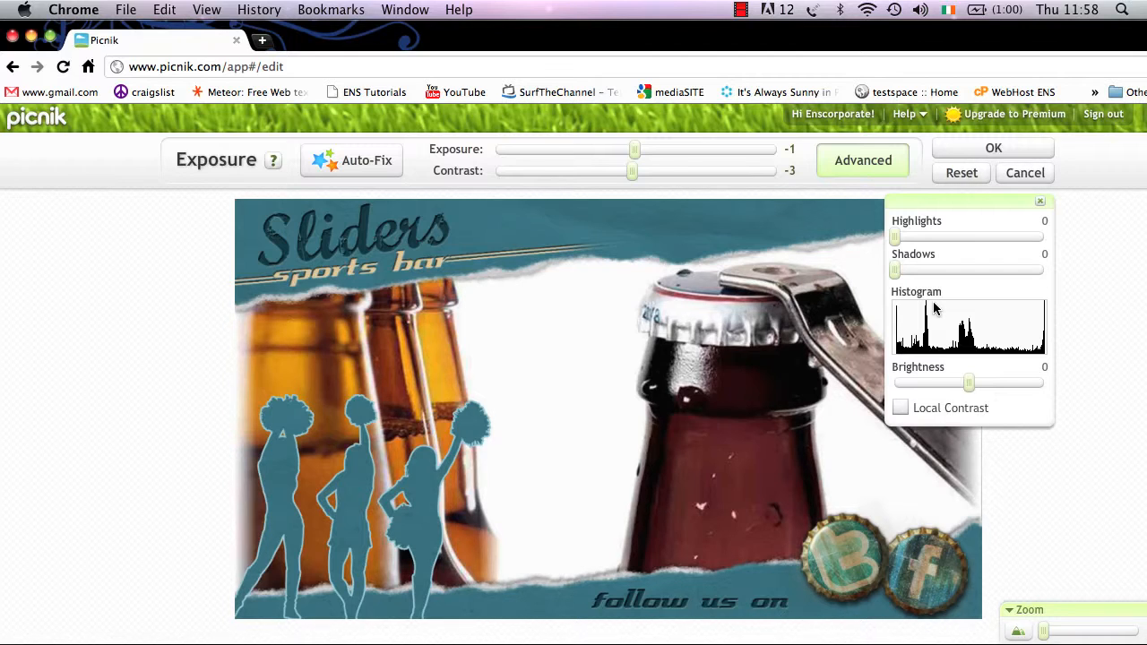
{"action": "left_click_drag", "start_coordinate": [898, 235], "coordinate": [1008, 237]}
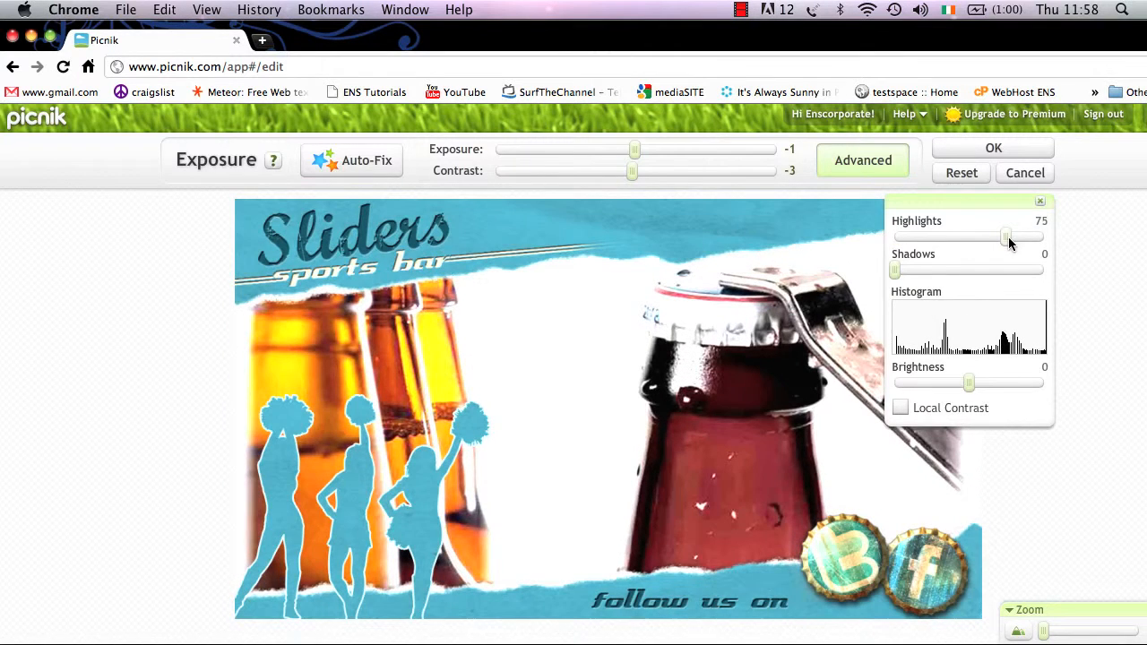
{"action": "left_click_drag", "start_coordinate": [894, 272], "coordinate": [940, 273]}
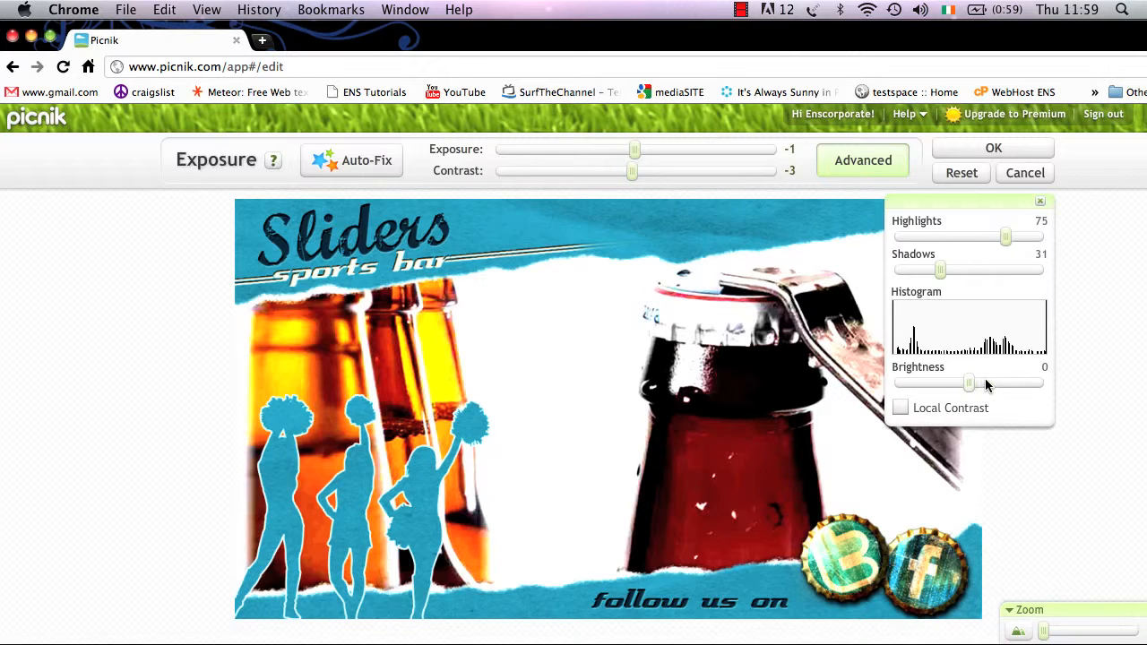
{"action": "left_click_drag", "start_coordinate": [984, 380], "coordinate": [1027, 381]}
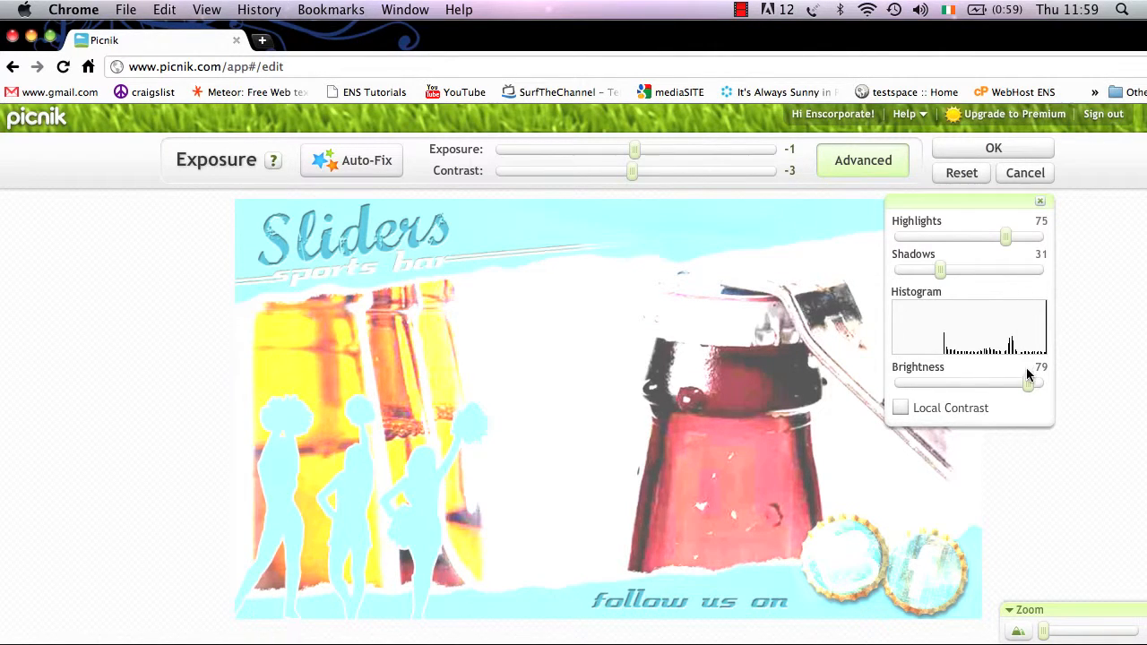
{"action": "left_click_drag", "start_coordinate": [1031, 384], "coordinate": [896, 388]}
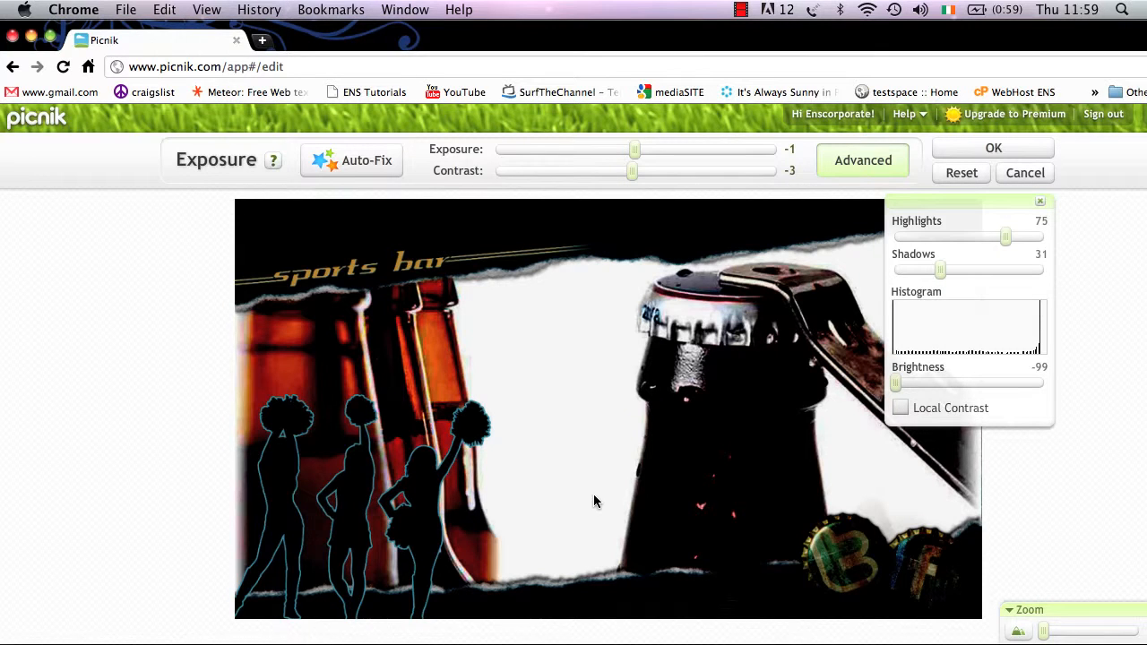
{"action": "left_click", "coordinate": [959, 173]}
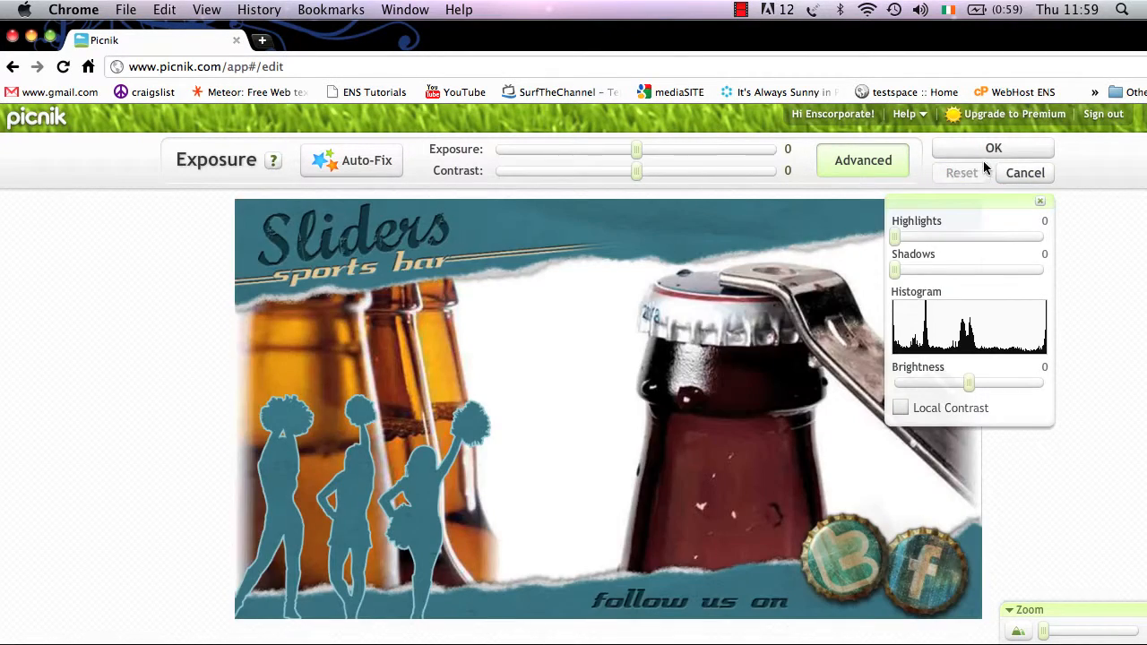
{"action": "left_click", "coordinate": [1012, 173]}
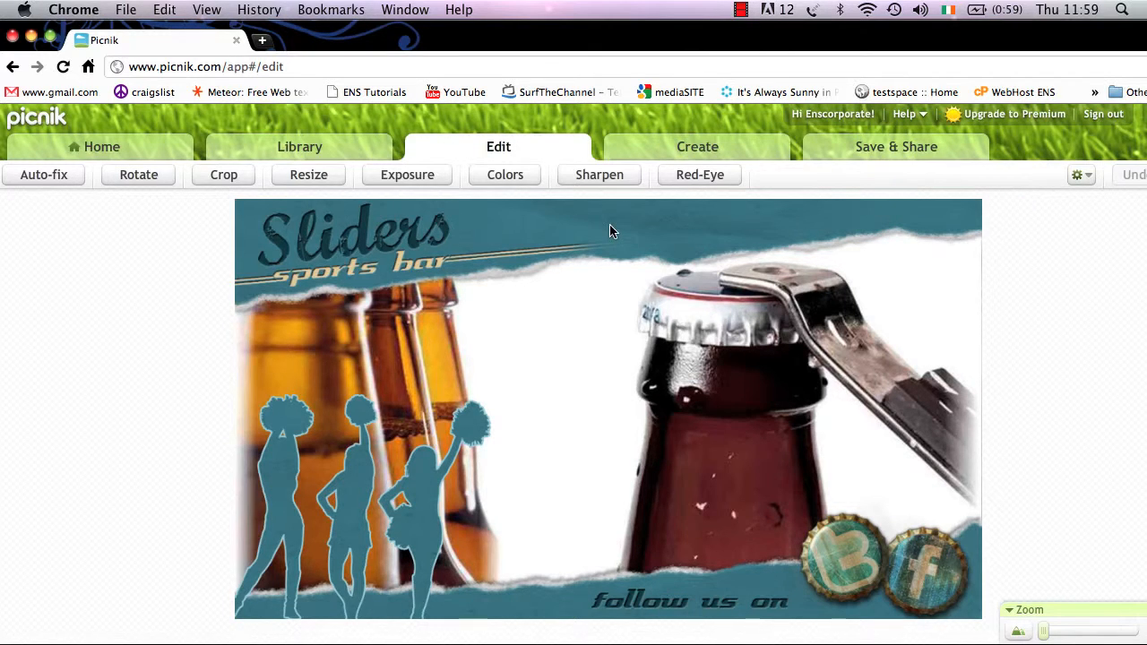
- Trial saturation from 39 to 64 and desaturated, temperature at -12, then reset both and cancel
{"action": "left_click", "coordinate": [502, 174]}
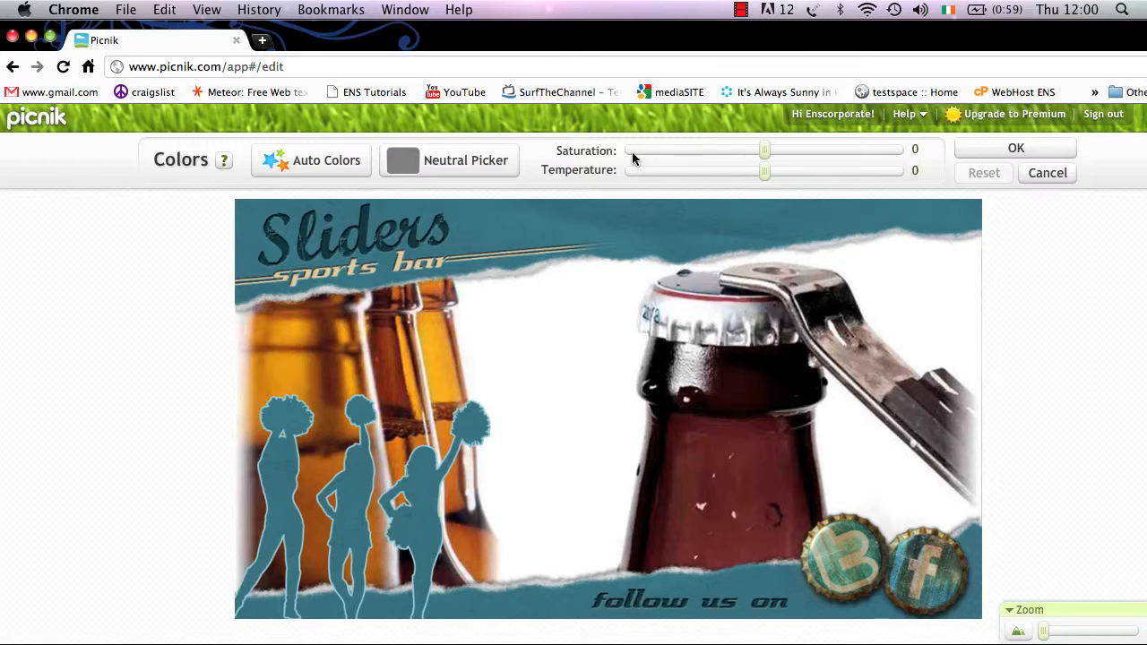
{"action": "left_click", "coordinate": [819, 150]}
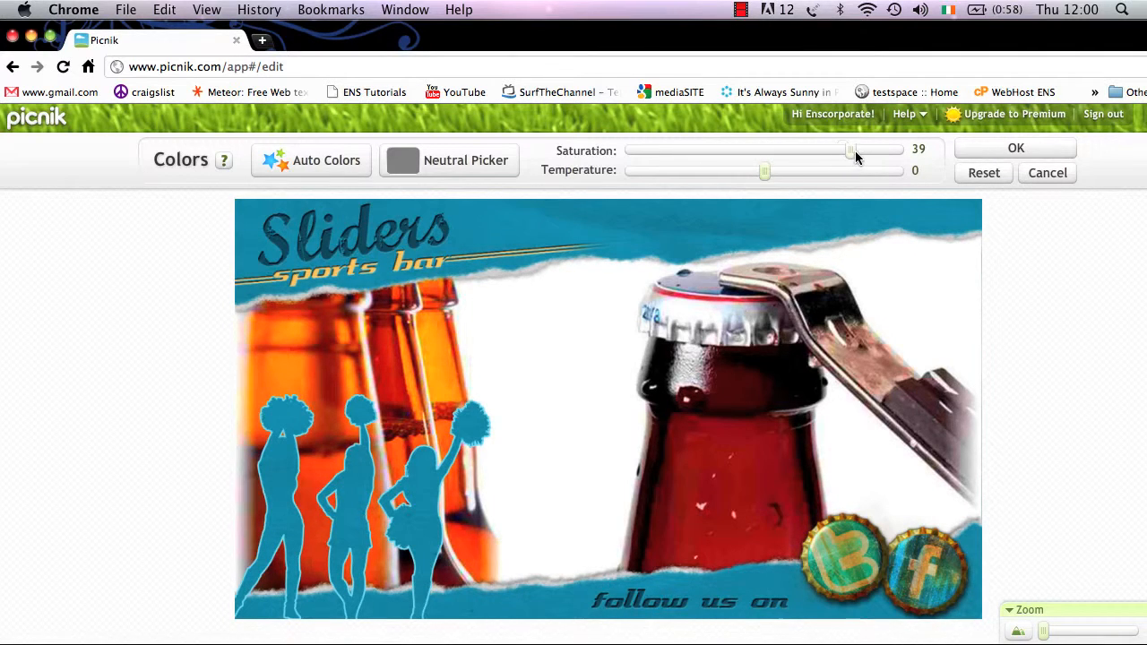
{"action": "left_click", "coordinate": [749, 150]}
{"action": "left_click_drag", "start_coordinate": [749, 150], "coordinate": [628, 151]}
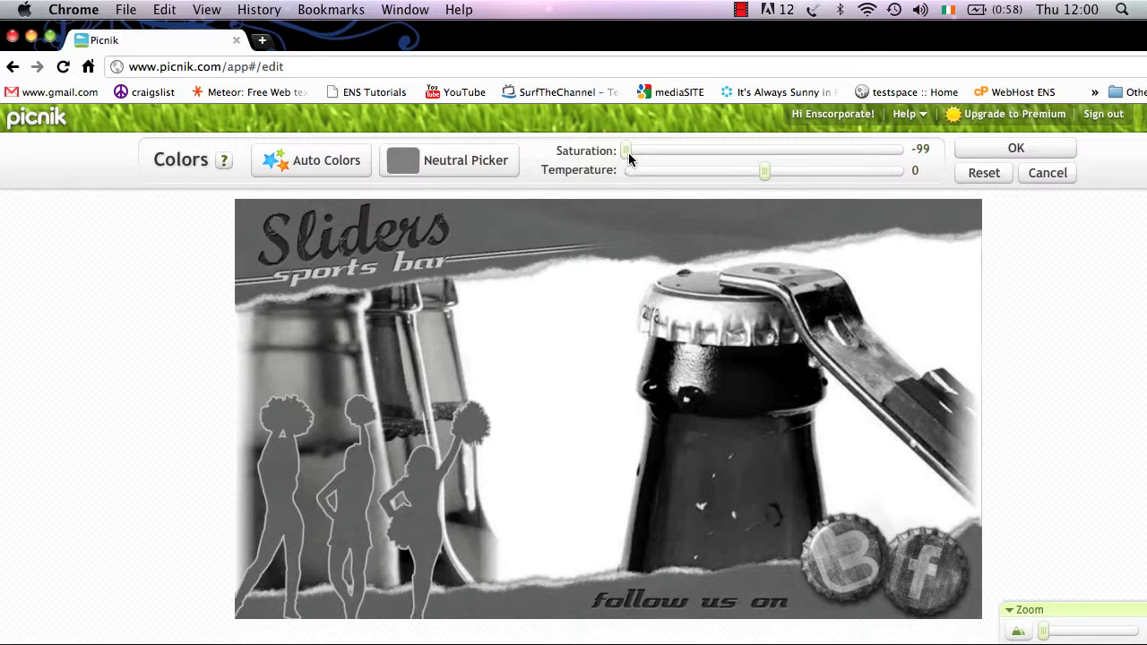
{"action": "left_click", "coordinate": [763, 152]}
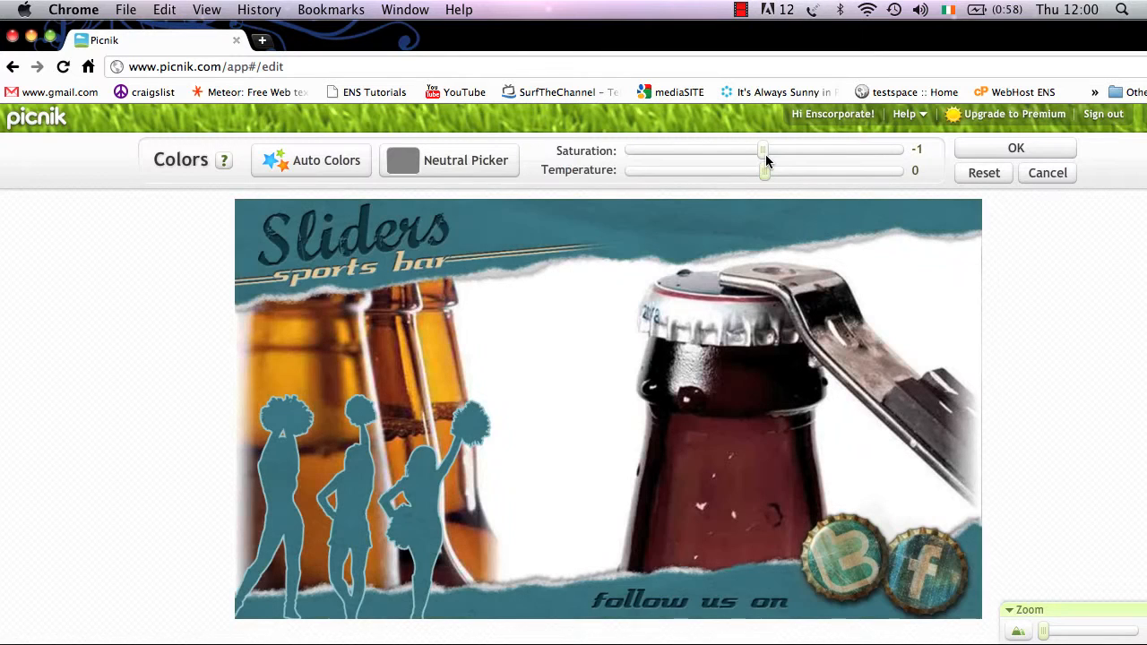
{"action": "left_click_drag", "start_coordinate": [763, 172], "coordinate": [654, 164]}
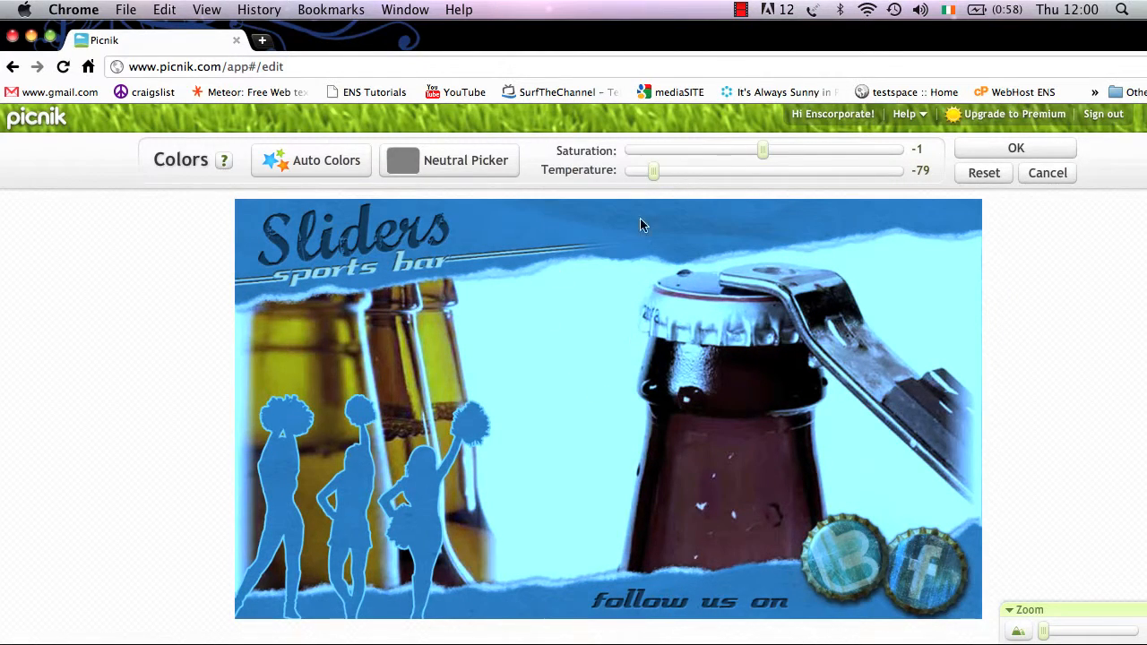
{"action": "left_click", "coordinate": [748, 172]}
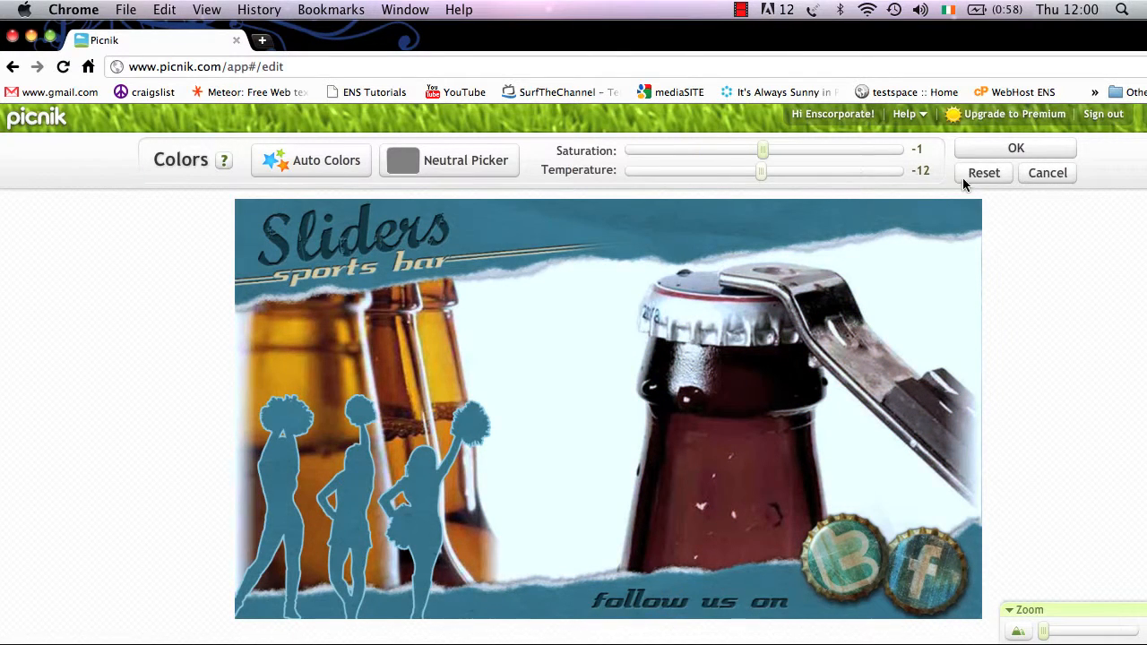
{"action": "left_click", "coordinate": [988, 176]}
{"action": "left_click", "coordinate": [1040, 172]}
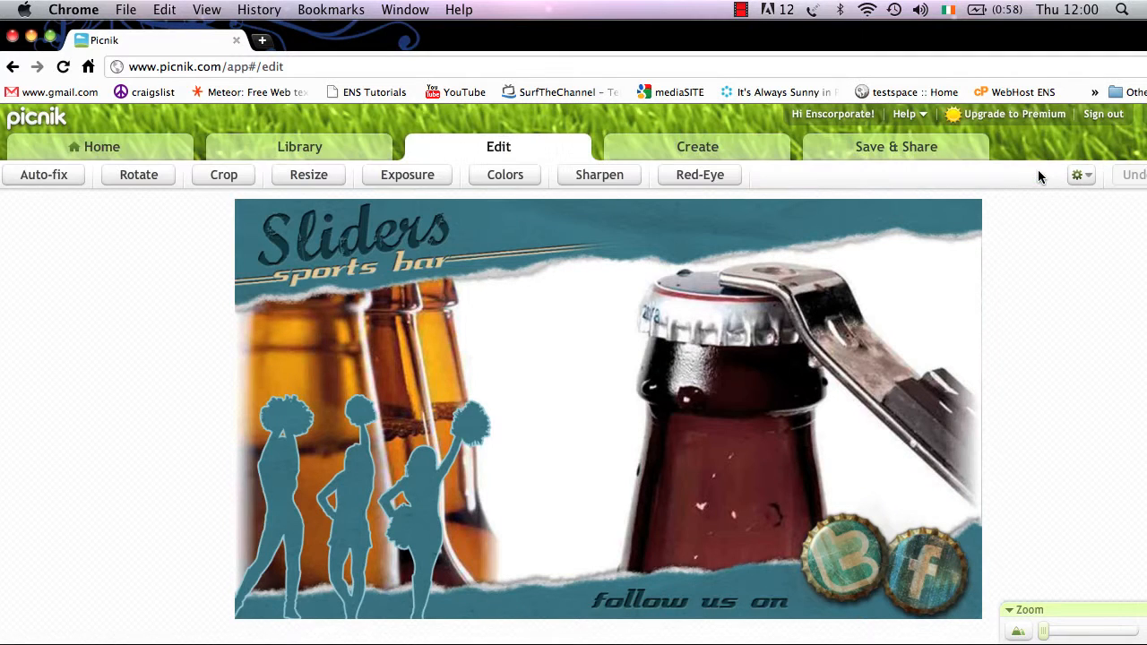
- Raise sharpness to 14 then 19, and set the unsharp-mask radius to 1.2
{"action": "left_click", "coordinate": [614, 178]}
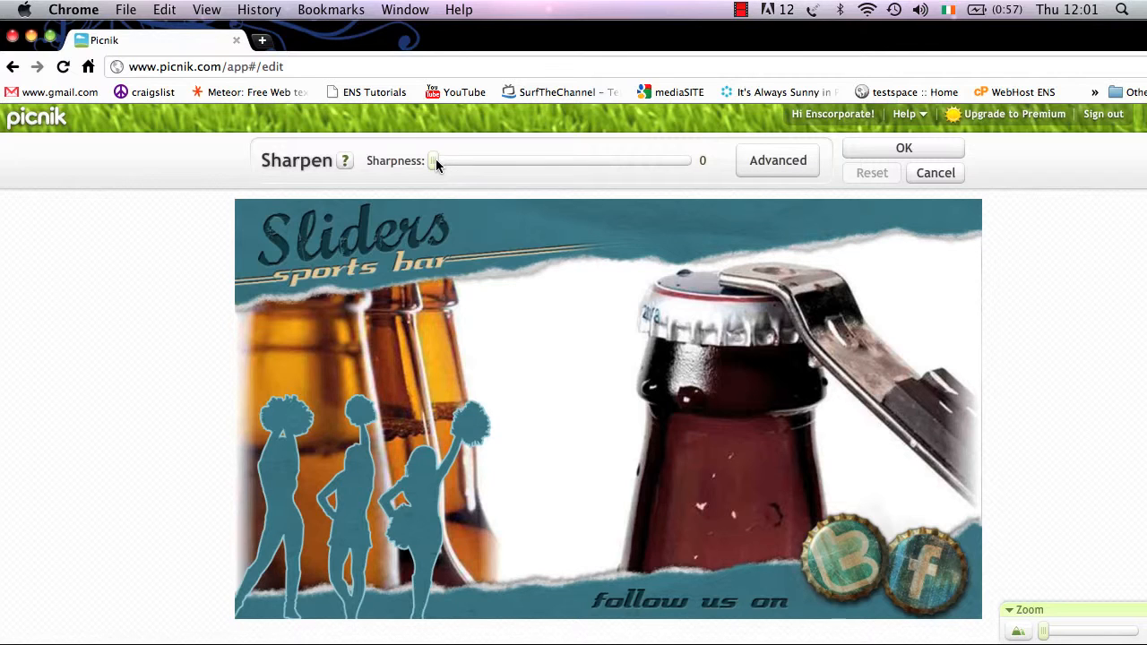
{"action": "left_click", "coordinate": [521, 163]}
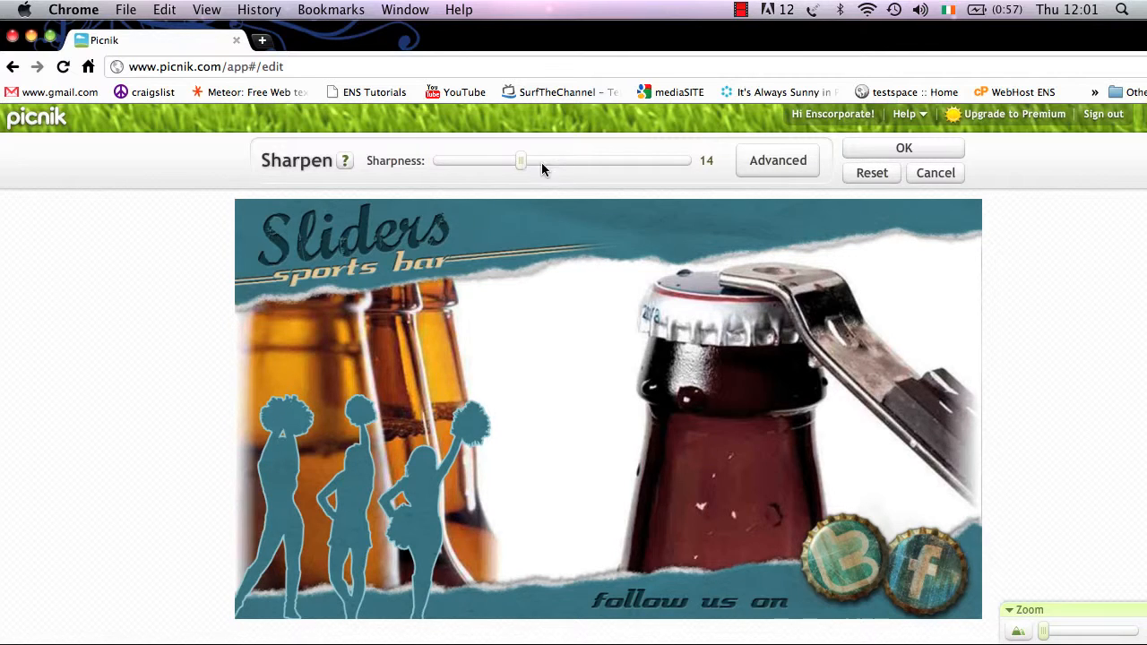
{"action": "left_click", "coordinate": [555, 164]}
{"action": "left_click", "coordinate": [790, 165]}
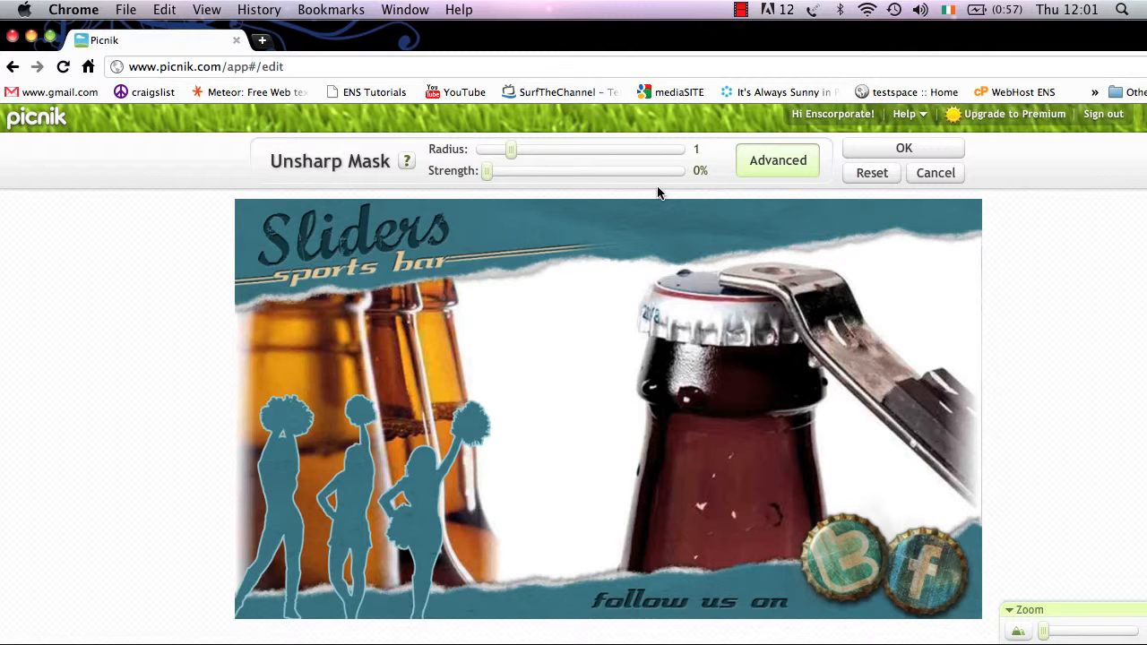
{"action": "left_click", "coordinate": [516, 155]}
- Zoom in on the bottle and cheerleaders, push strength from 55% to 120%, then reset and cancel
{"action": "left_click", "coordinate": [1054, 636]}
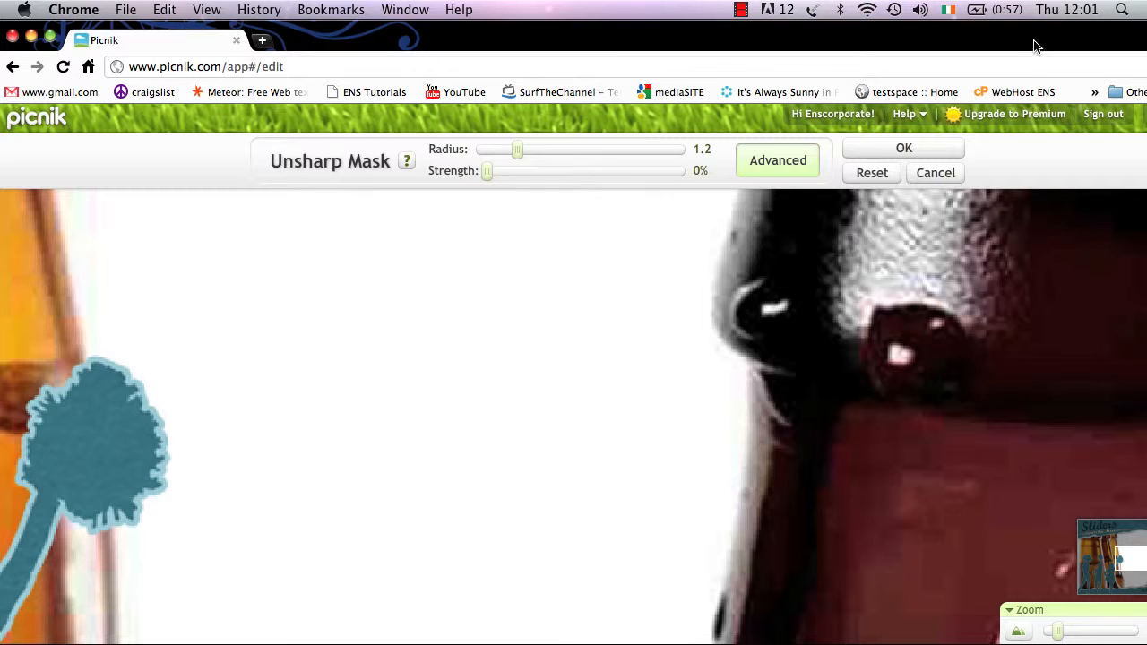
{"action": "left_click_drag", "start_coordinate": [1033, 45], "coordinate": [952, 39]}
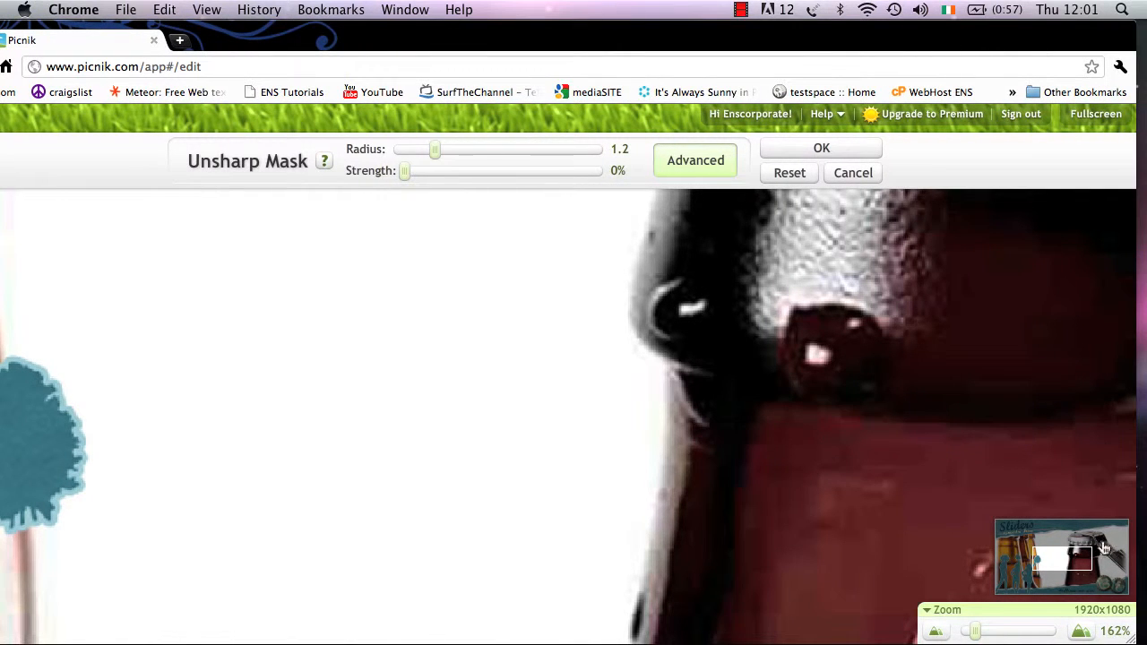
{"action": "left_click", "coordinate": [1092, 566]}
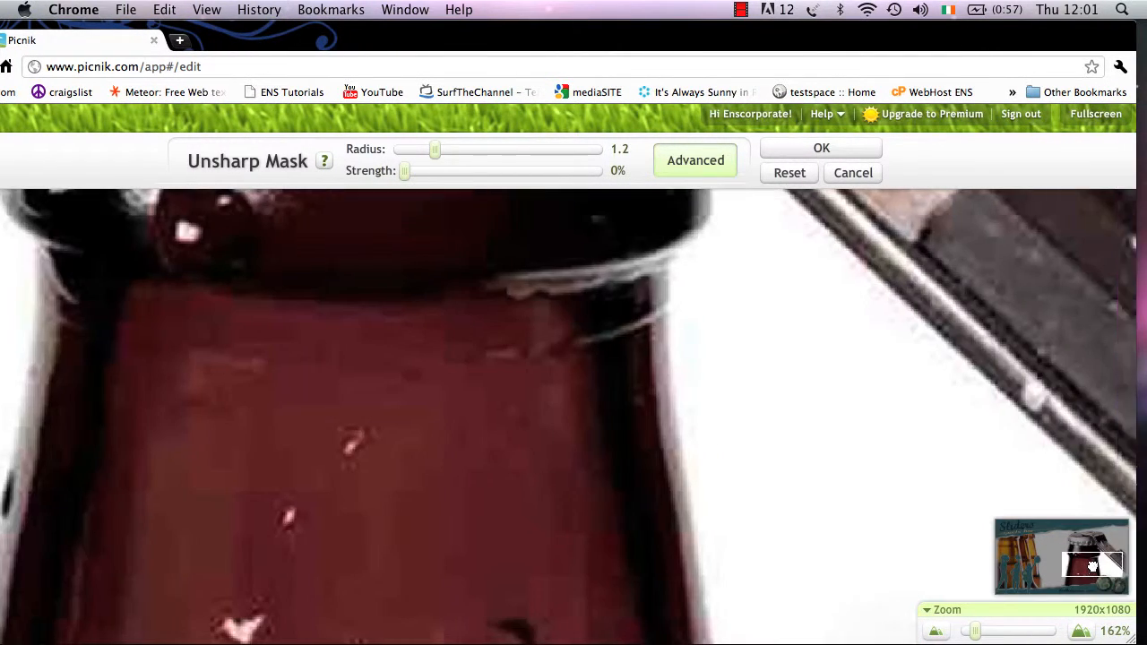
{"action": "left_click_drag", "start_coordinate": [1092, 566], "coordinate": [1023, 567]}
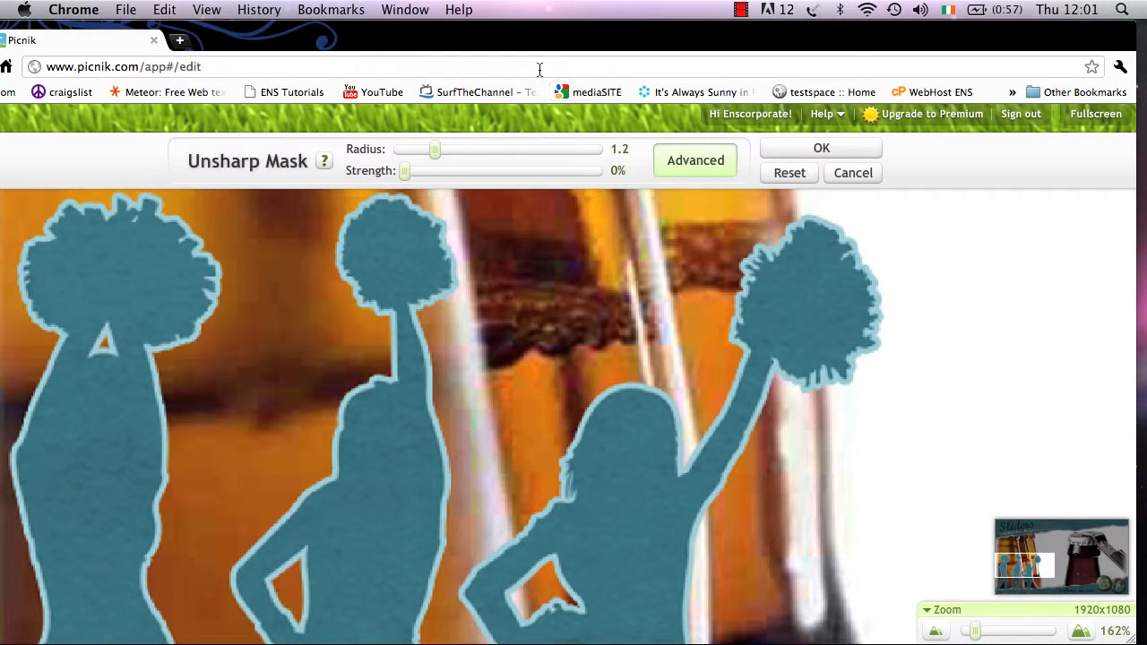
{"action": "left_click", "coordinate": [456, 169]}
{"action": "left_click_drag", "start_coordinate": [493, 170], "coordinate": [521, 170]}
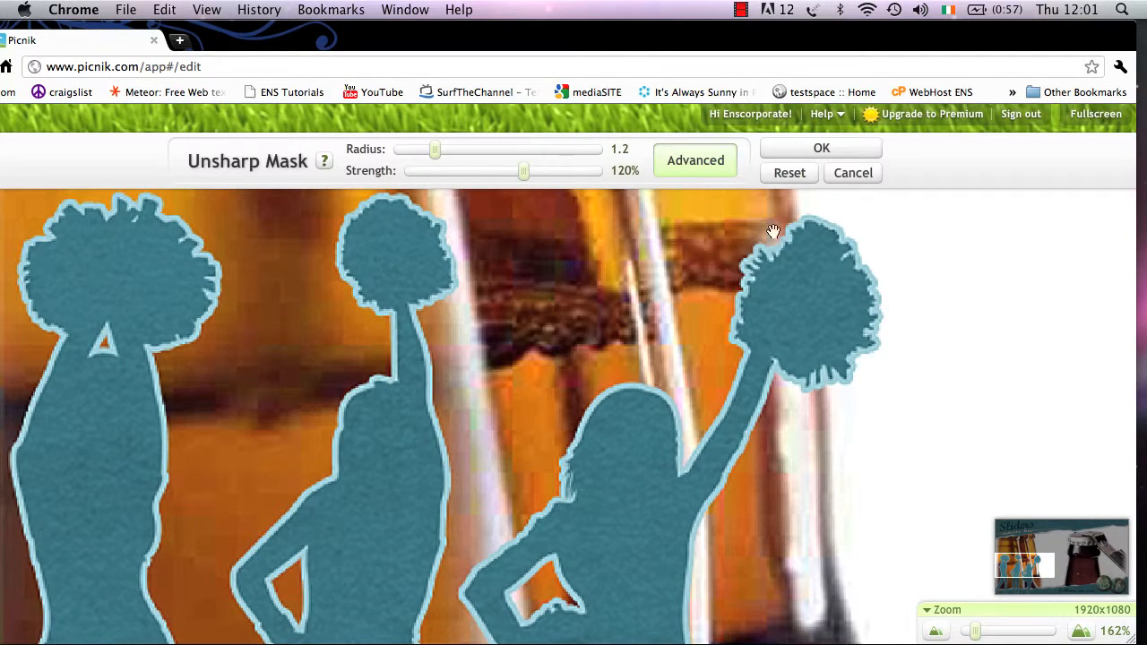
{"action": "left_click", "coordinate": [805, 176]}
{"action": "left_click", "coordinate": [856, 175]}
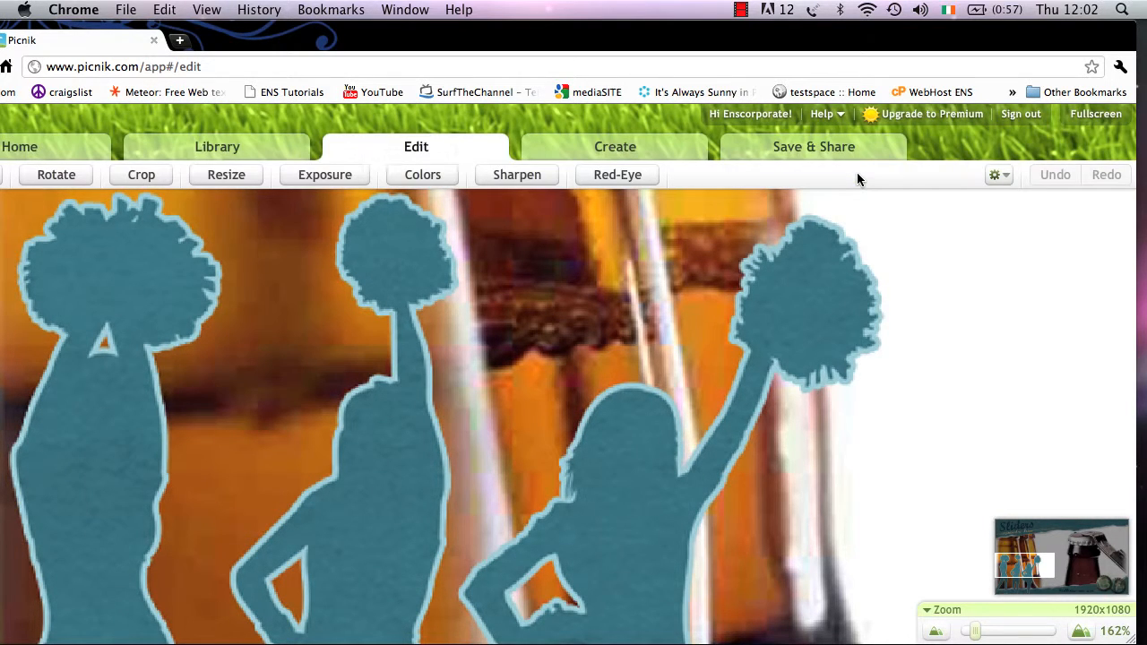
- Zoom out to fit the banner, try Red-Eye in Furball mode, and close it unapplied
{"action": "left_click_drag", "start_coordinate": [717, 36], "coordinate": [759, 33]}
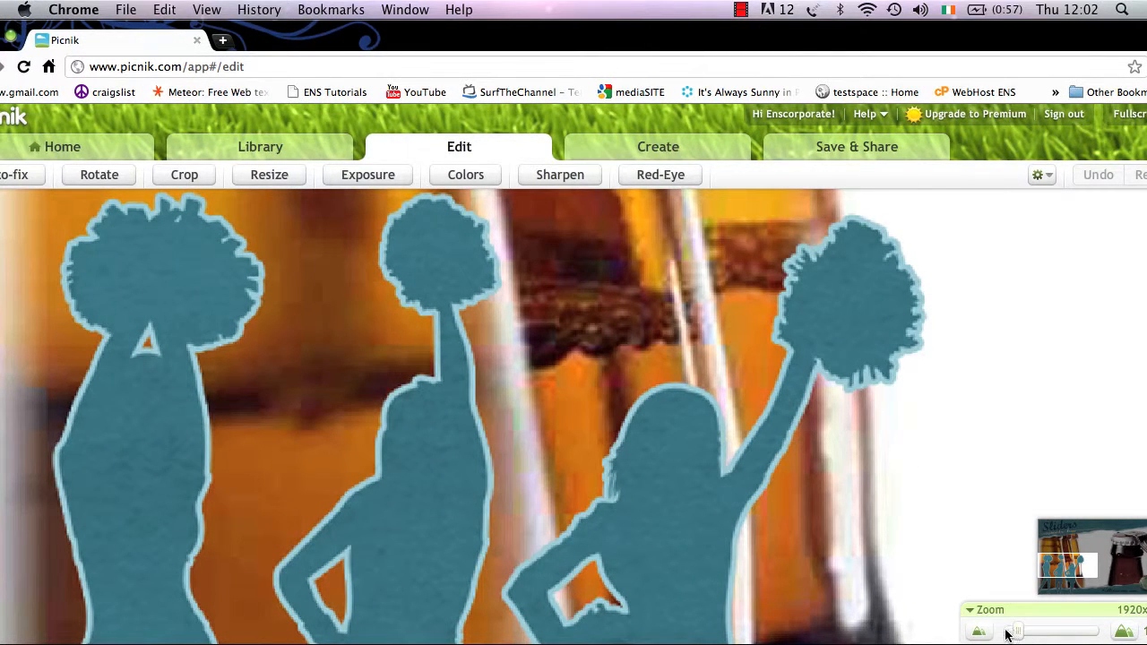
{"action": "left_click_drag", "start_coordinate": [1004, 633], "coordinate": [1001, 630]}
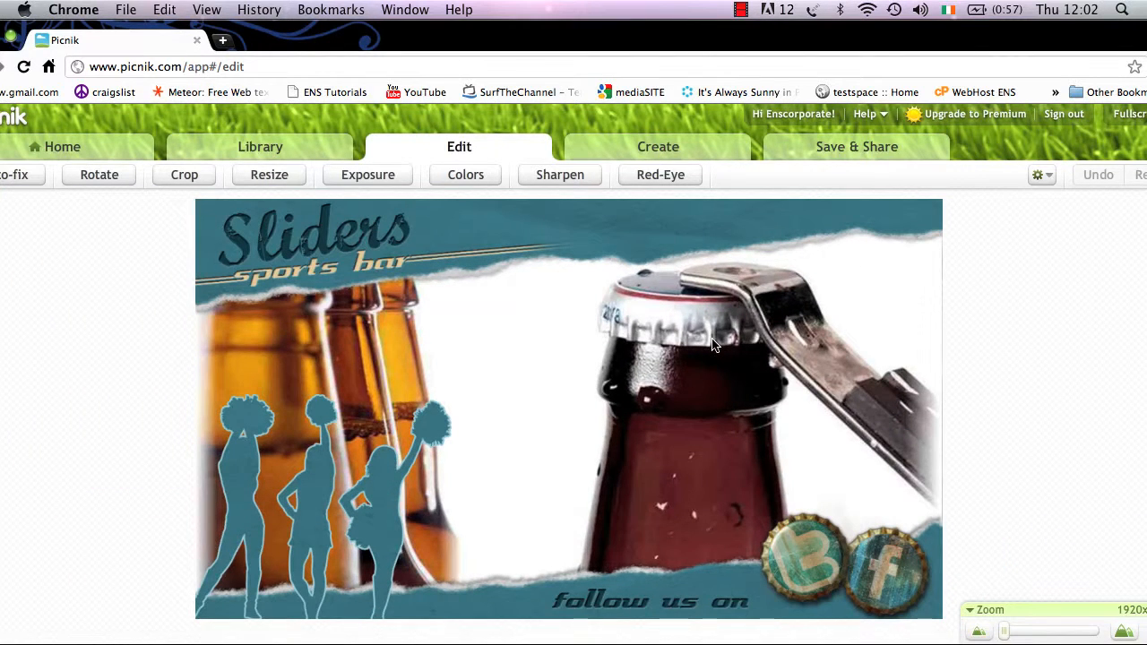
{"action": "left_click", "coordinate": [651, 175]}
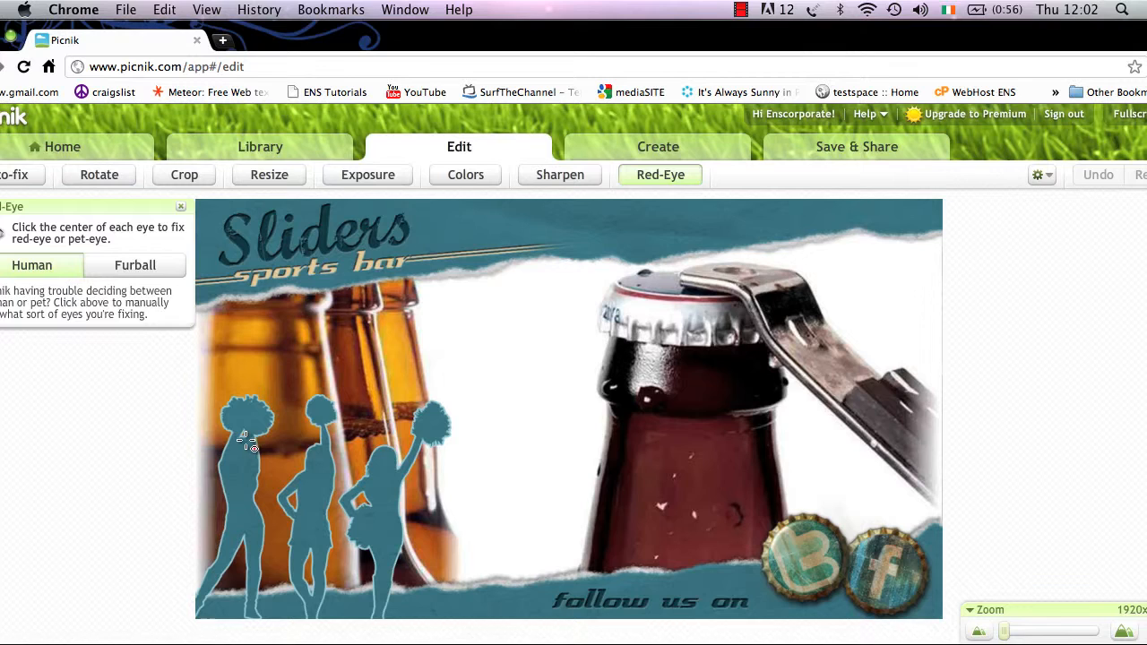
{"action": "left_click", "coordinate": [138, 268]}
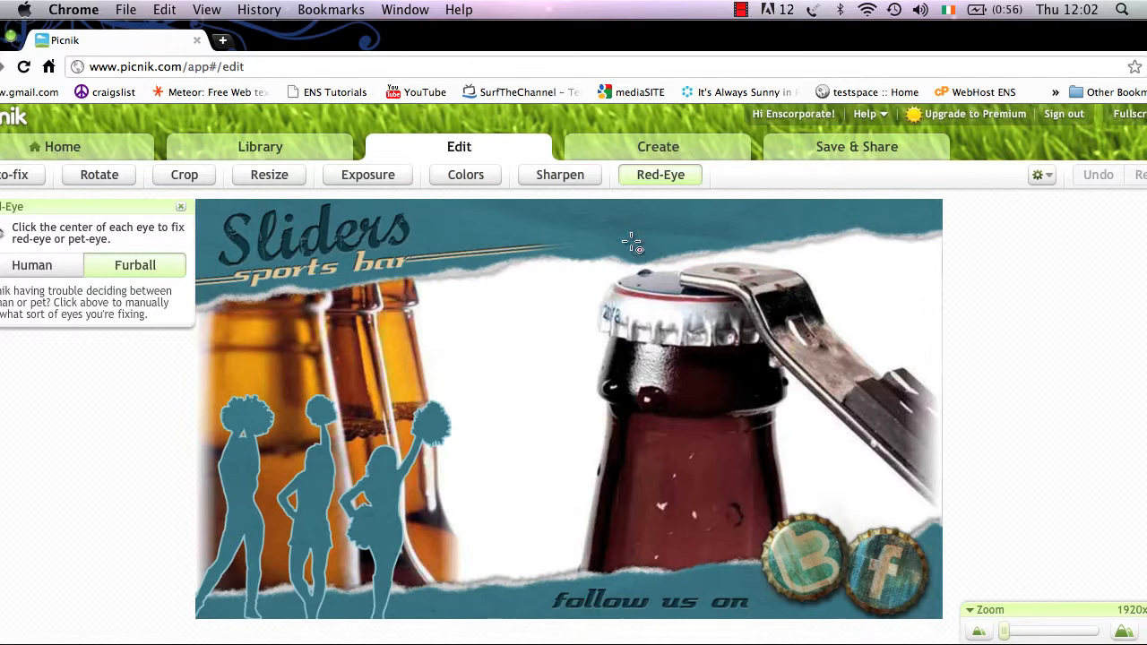
{"action": "left_click", "coordinate": [179, 208]}
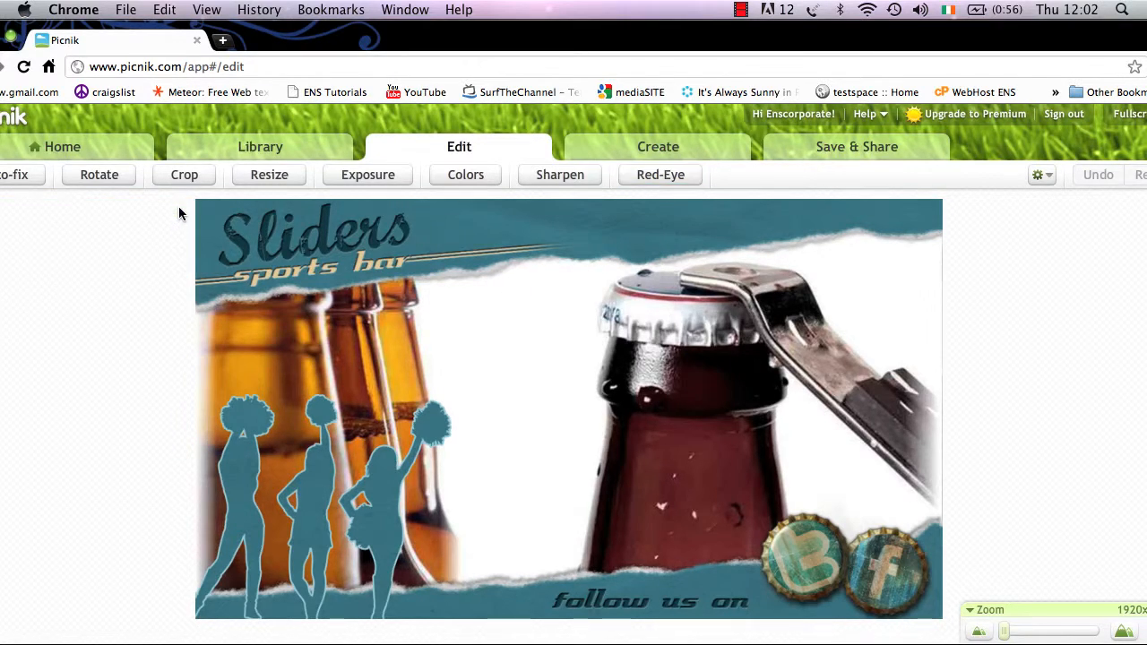
{"action": "left_click", "coordinate": [825, 148]}
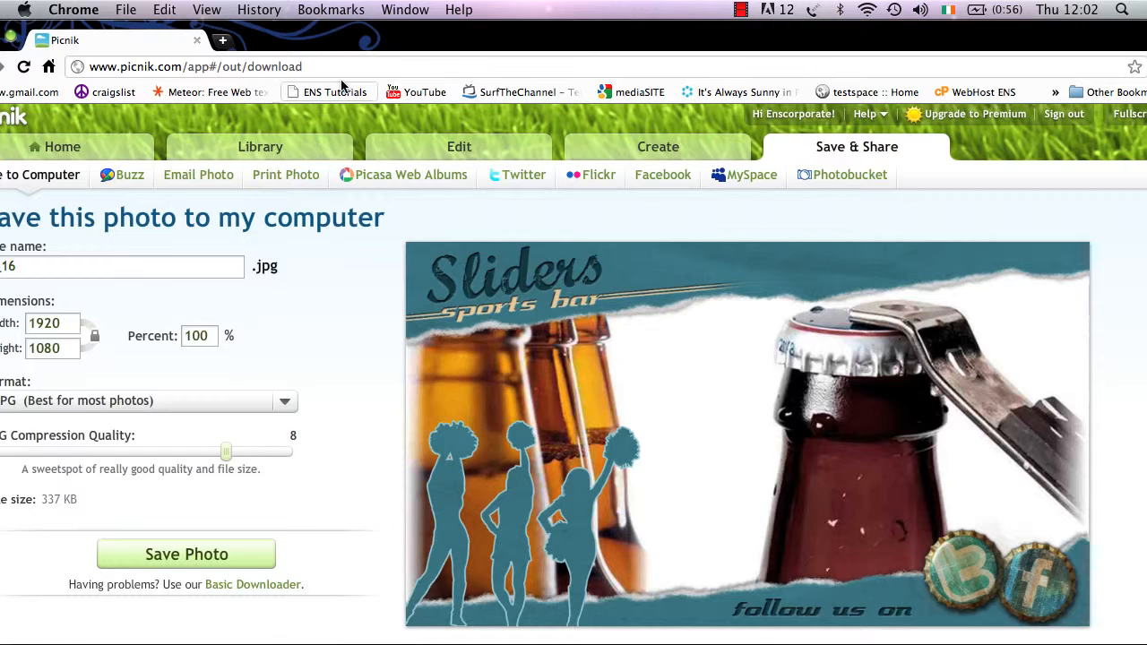
- Review the save-to-computer settings for 4_16.jpg at 1920 × 1080, then return Home
{"action": "left_click_drag", "start_coordinate": [355, 43], "coordinate": [397, 43]}
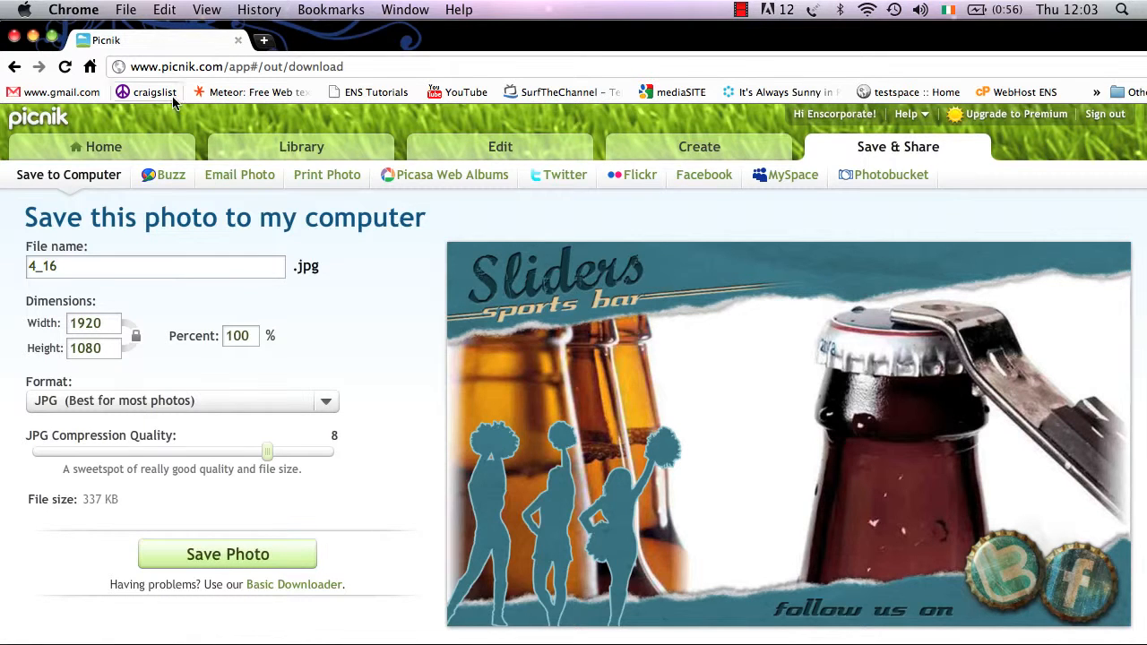
{"action": "left_click", "coordinate": [128, 144]}
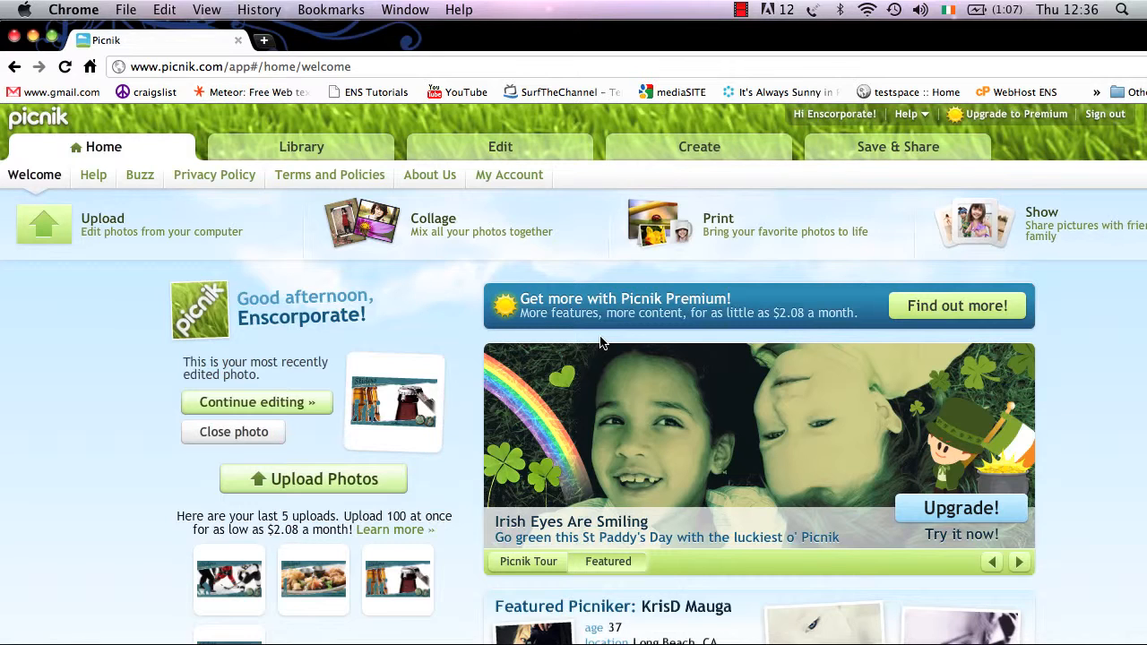
{"action": "left_click", "coordinate": [313, 149]}
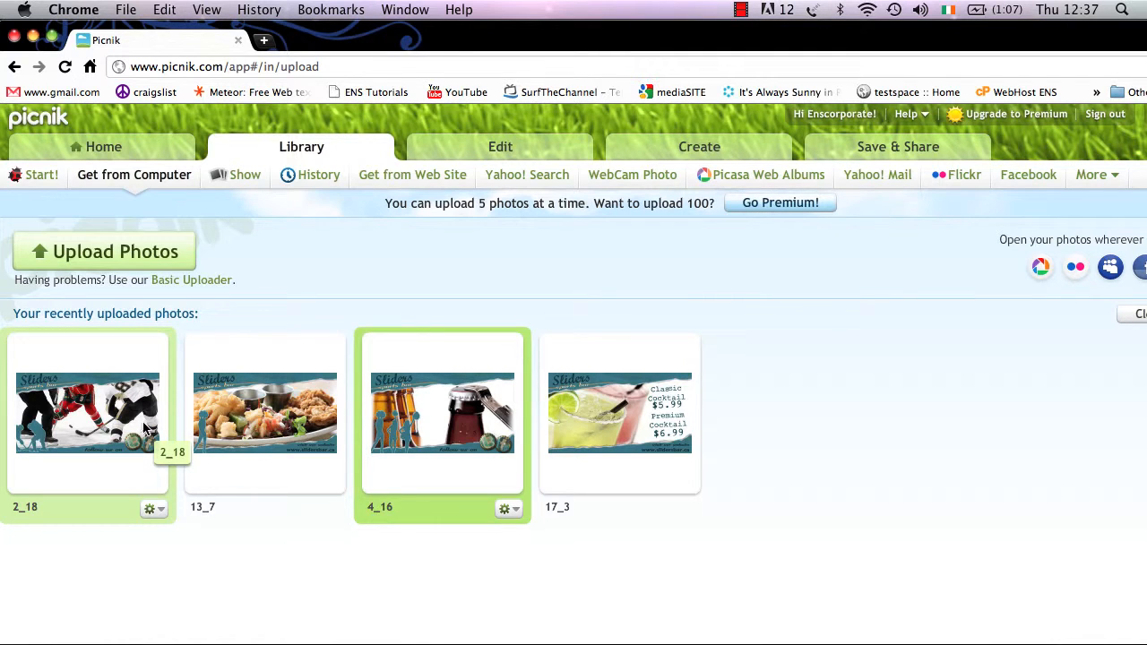
{"action": "left_click", "coordinate": [158, 505]}
{"action": "left_click", "coordinate": [157, 504]}
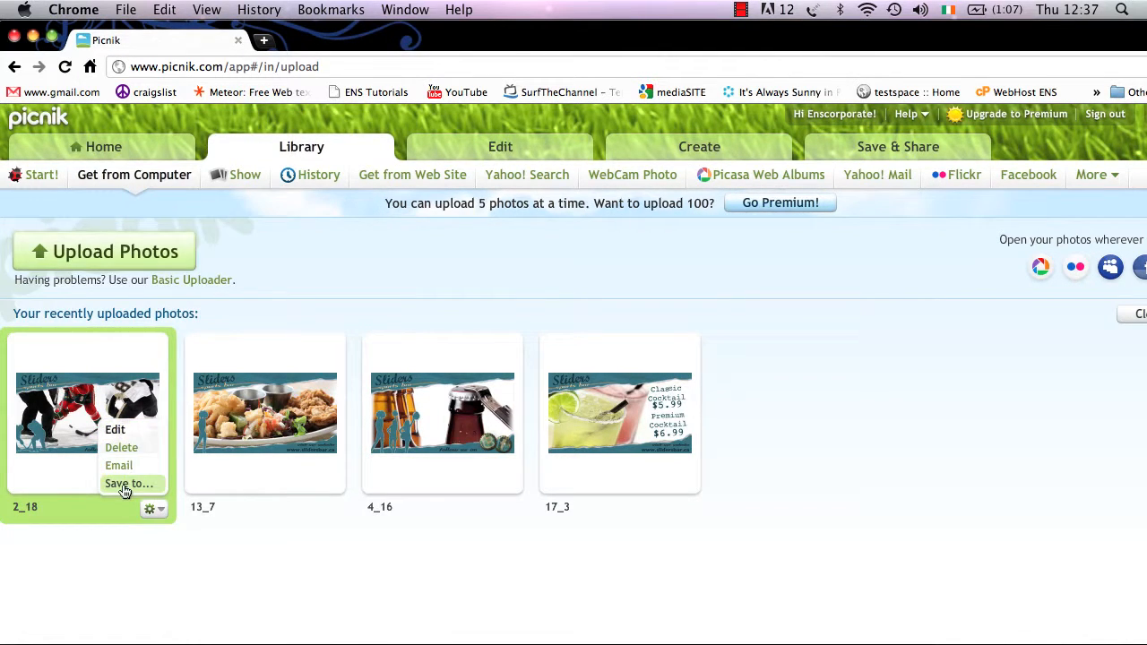
{"action": "left_click", "coordinate": [115, 431]}
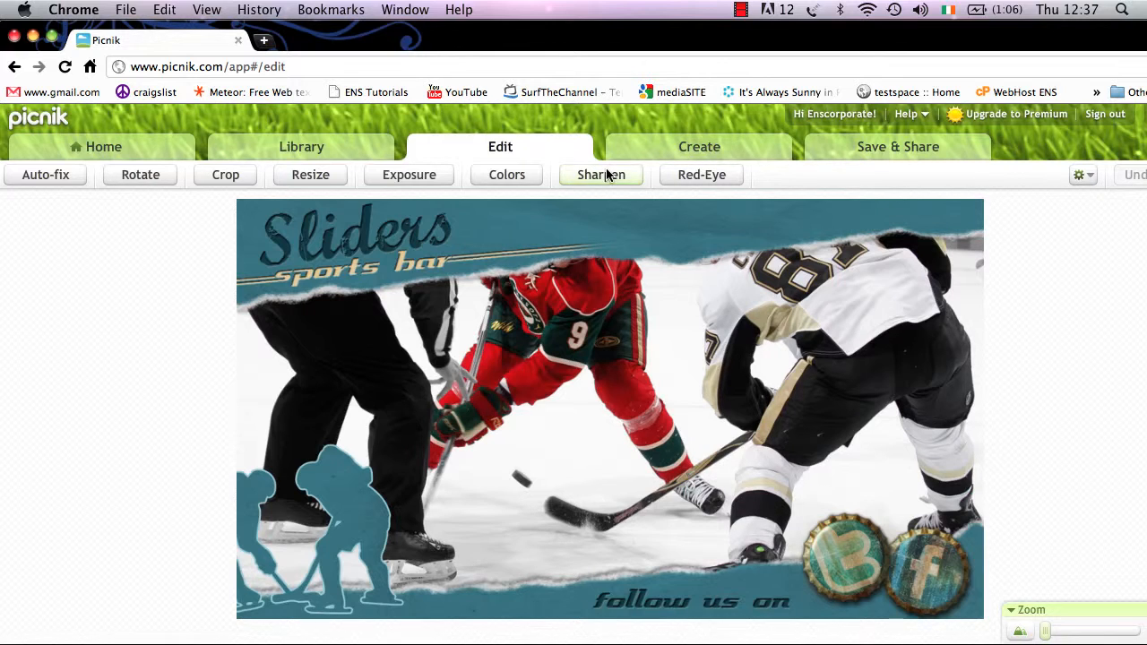
{"action": "left_click", "coordinate": [283, 150]}
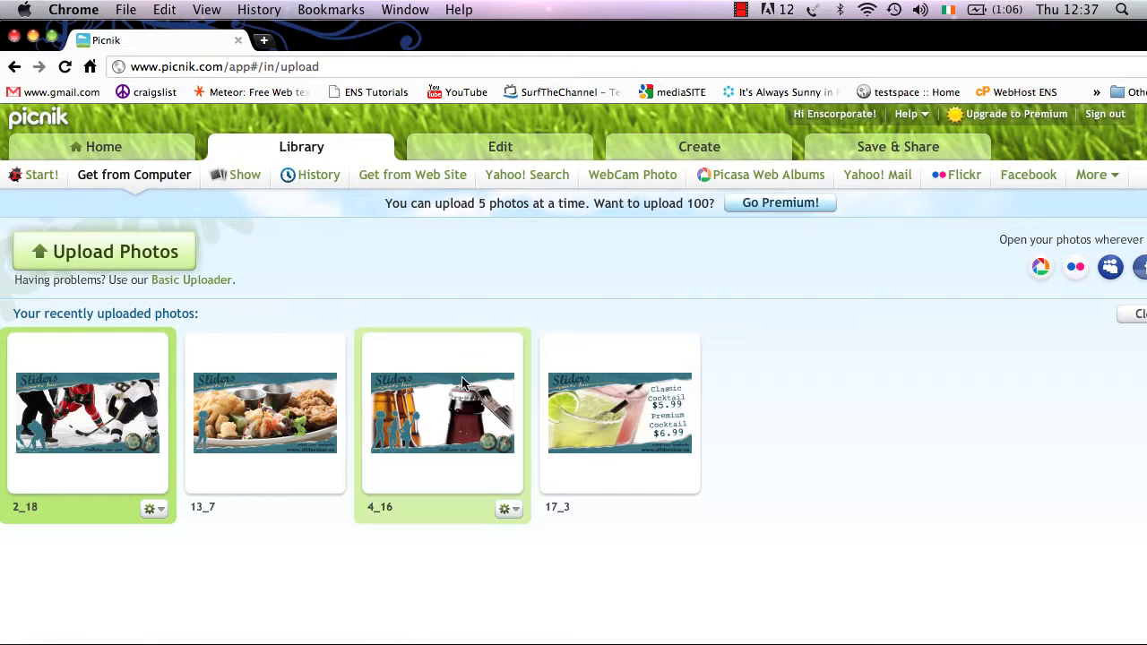
{"action": "left_click", "coordinate": [514, 509]}
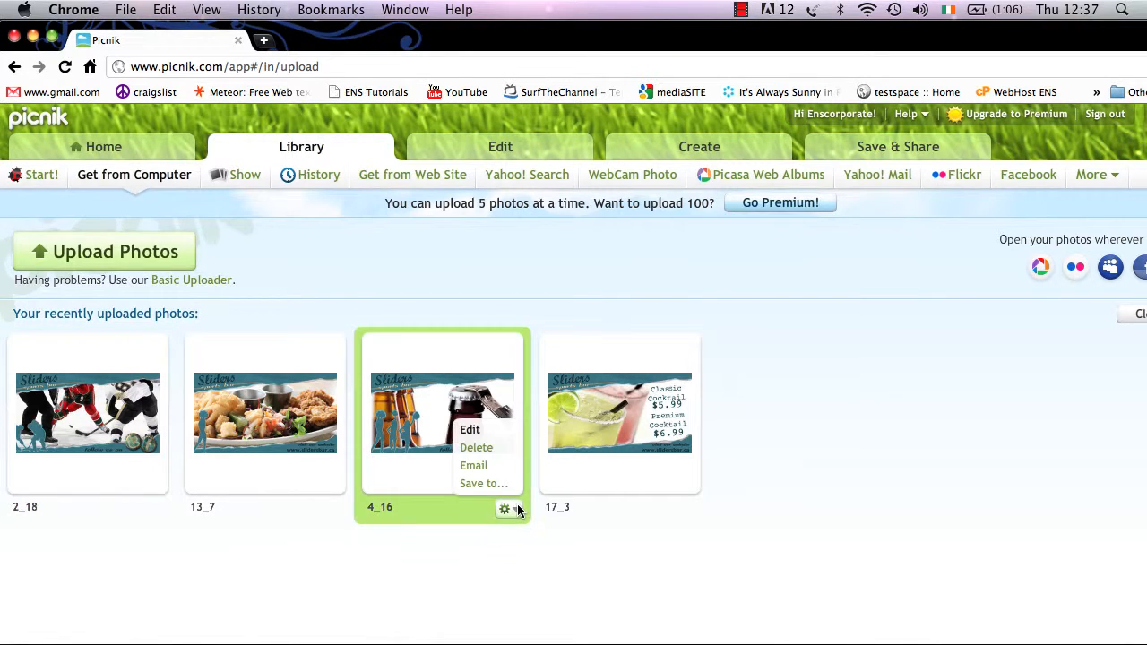
{"action": "left_click", "coordinate": [477, 431]}
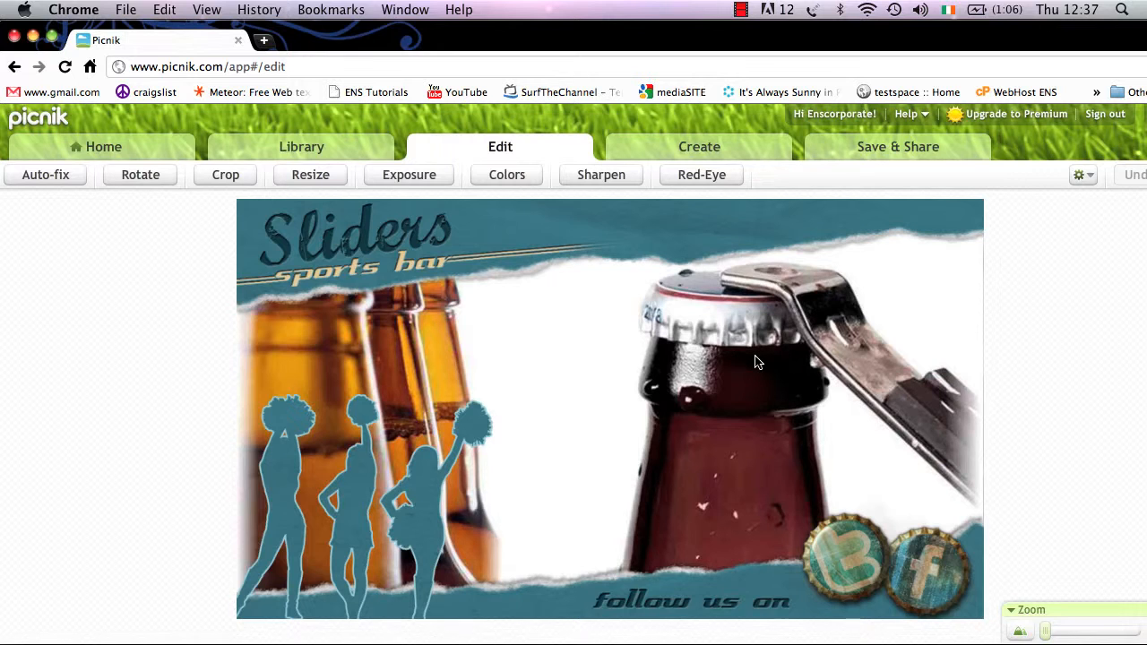
{"action": "left_click", "coordinate": [105, 144]}
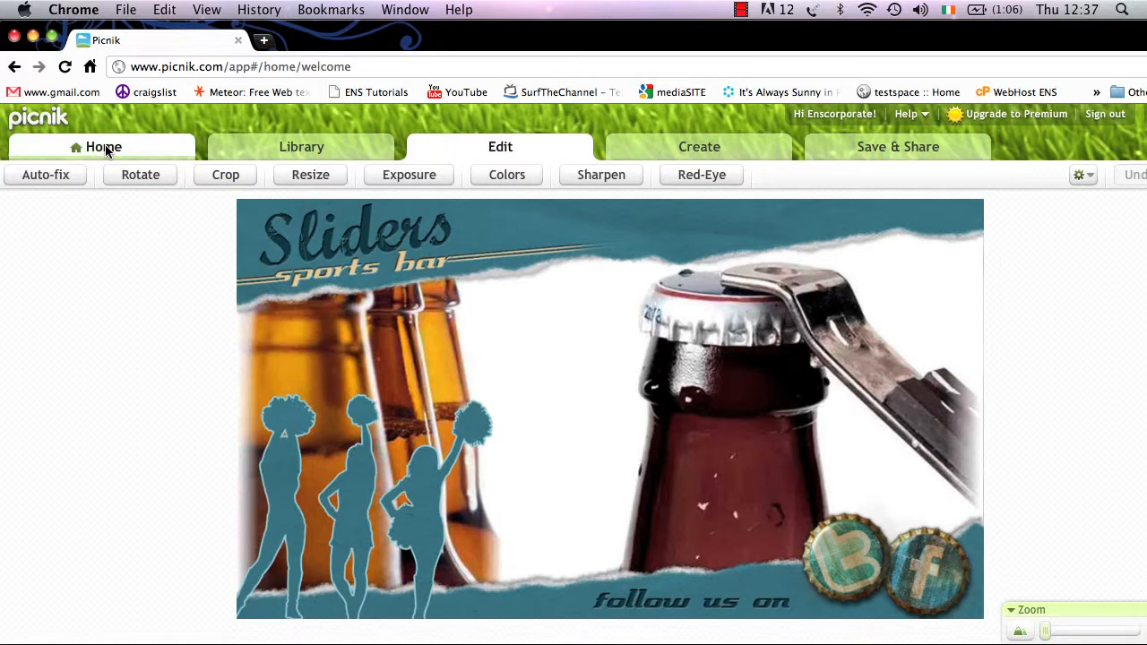